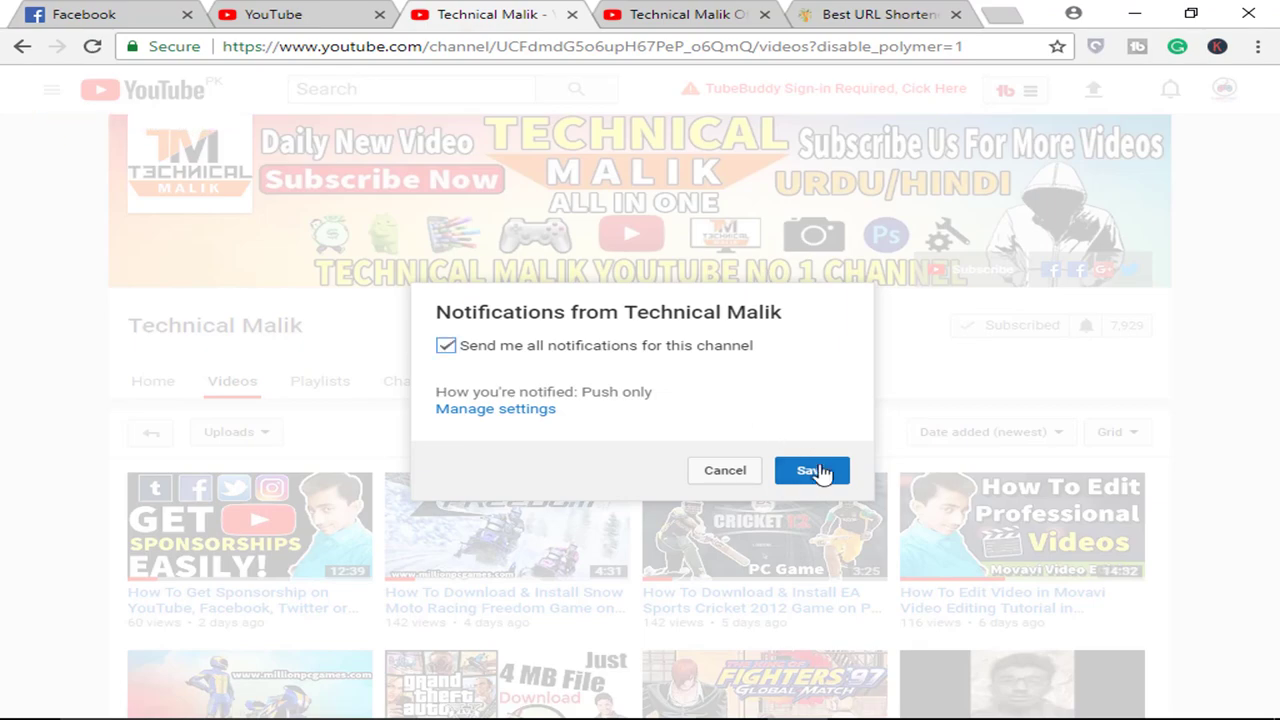
Step: Save all notifications for the Technical Malik channel, and subscribe to Technical Malik Official with its notifications turned on
{"action": "left_click", "coordinate": [812, 470]}
{"action": "left_click", "coordinate": [680, 14]}
{"action": "scroll", "coordinate": [425, 408], "scroll_direction": "up", "scroll_amount": 3}
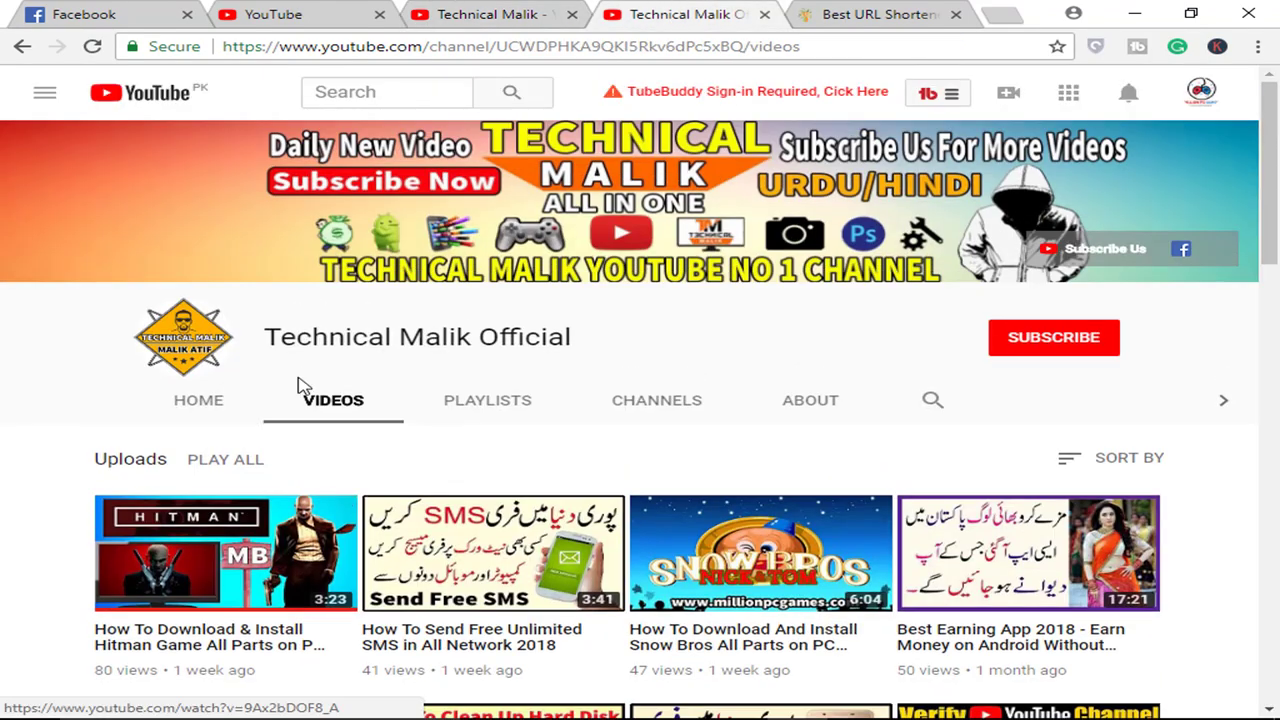
{"action": "left_click", "coordinate": [1034, 340]}
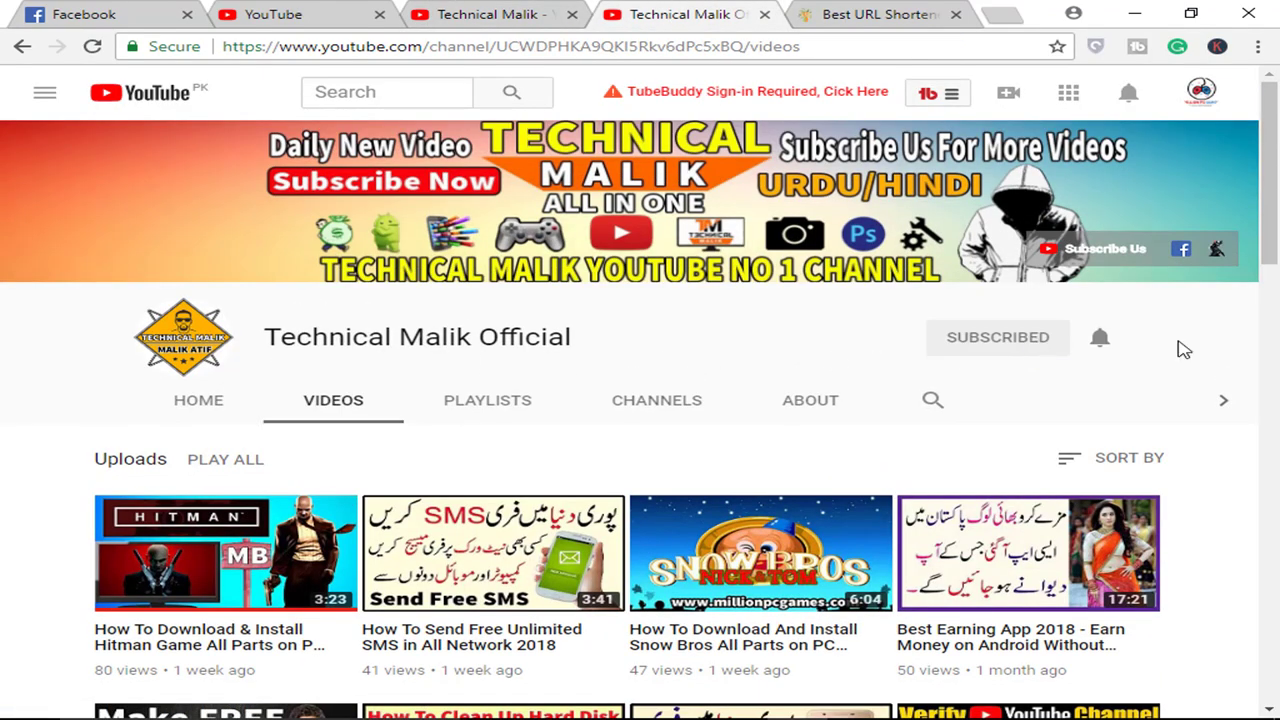
{"action": "left_click", "coordinate": [1104, 342]}
{"action": "left_click", "coordinate": [477, 14]}
{"action": "left_click", "coordinate": [670, 14]}
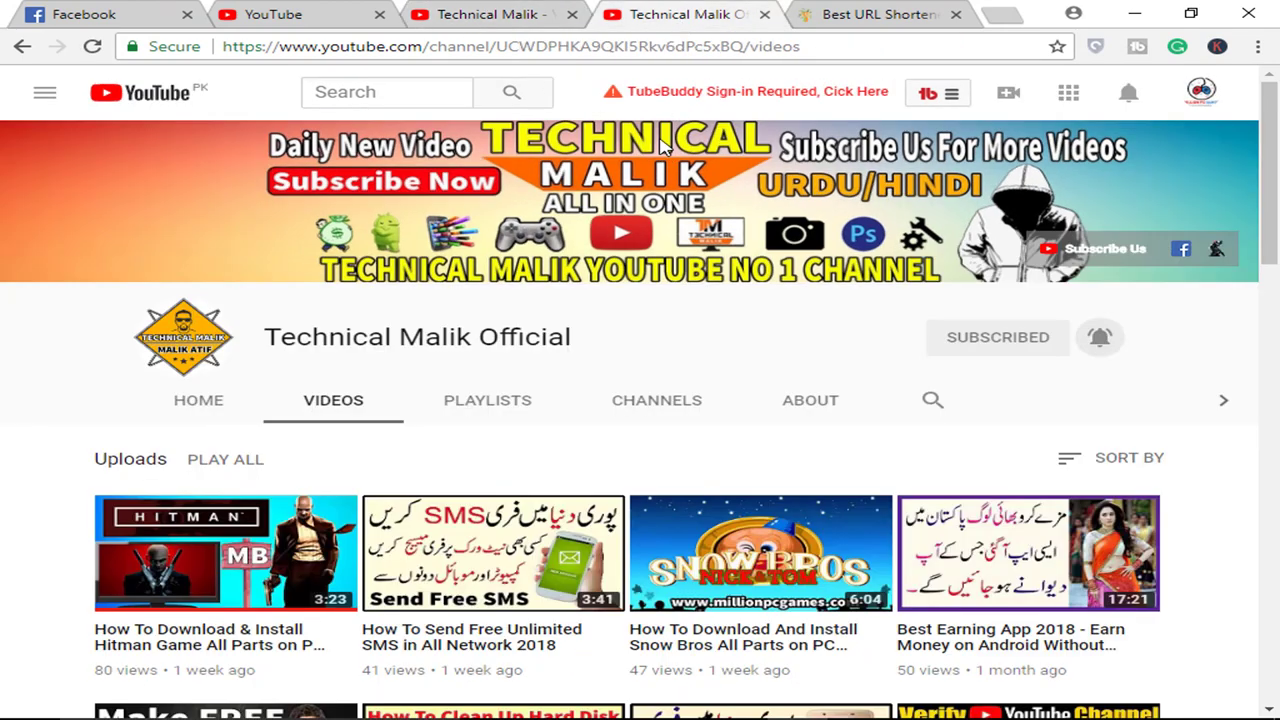
Step: Switch to the ShrinkEarn website and look over its home page
{"action": "left_click", "coordinate": [860, 12]}
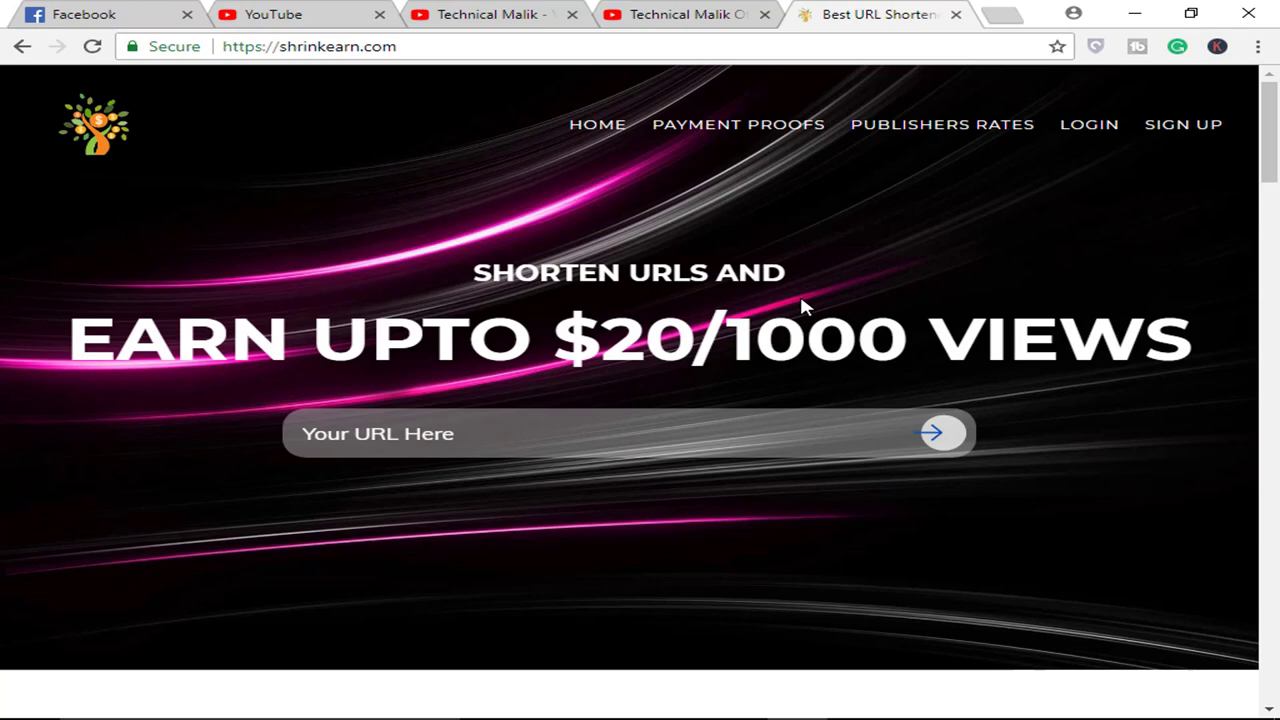
{"action": "scroll", "coordinate": [26, 343], "scroll_direction": "down", "scroll_amount": 4}
{"action": "scroll", "coordinate": [60, 391], "scroll_direction": "up", "scroll_amount": 4}
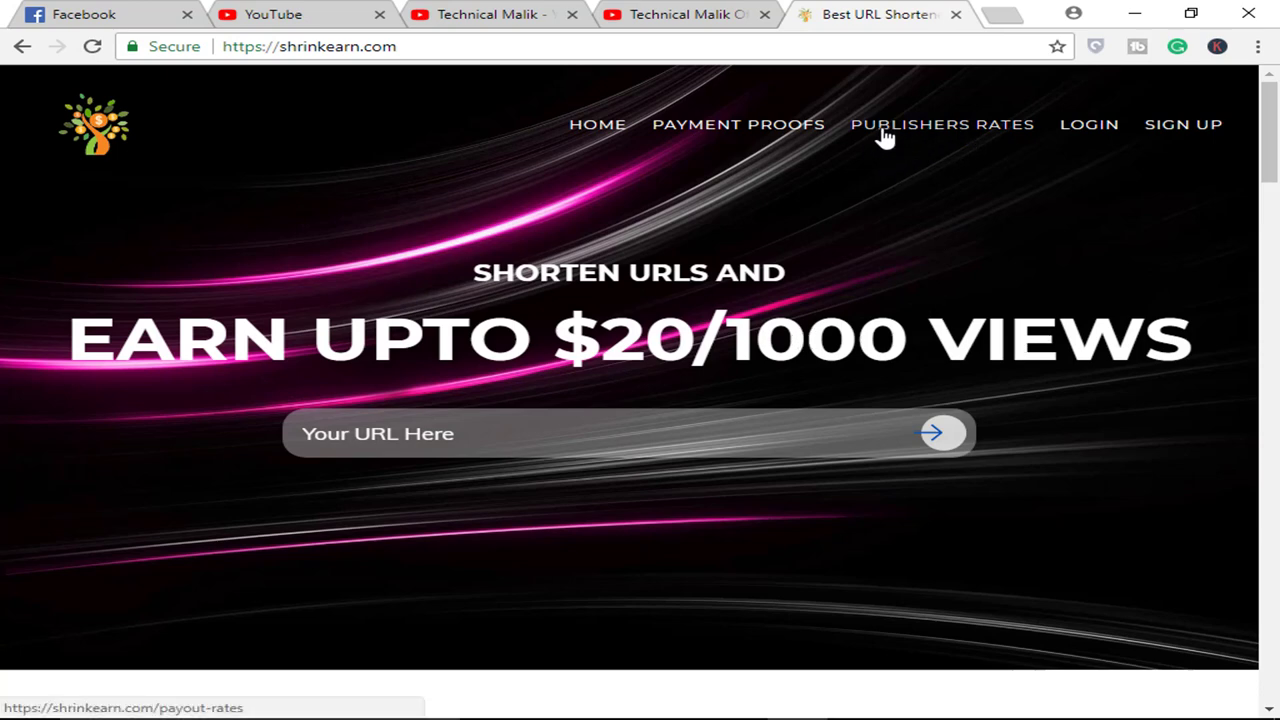
Step: Open ShrinkEarn's publisher rates and examine the desktop and mobile earnings per 1000 views for each country
{"action": "left_click", "coordinate": [970, 128]}
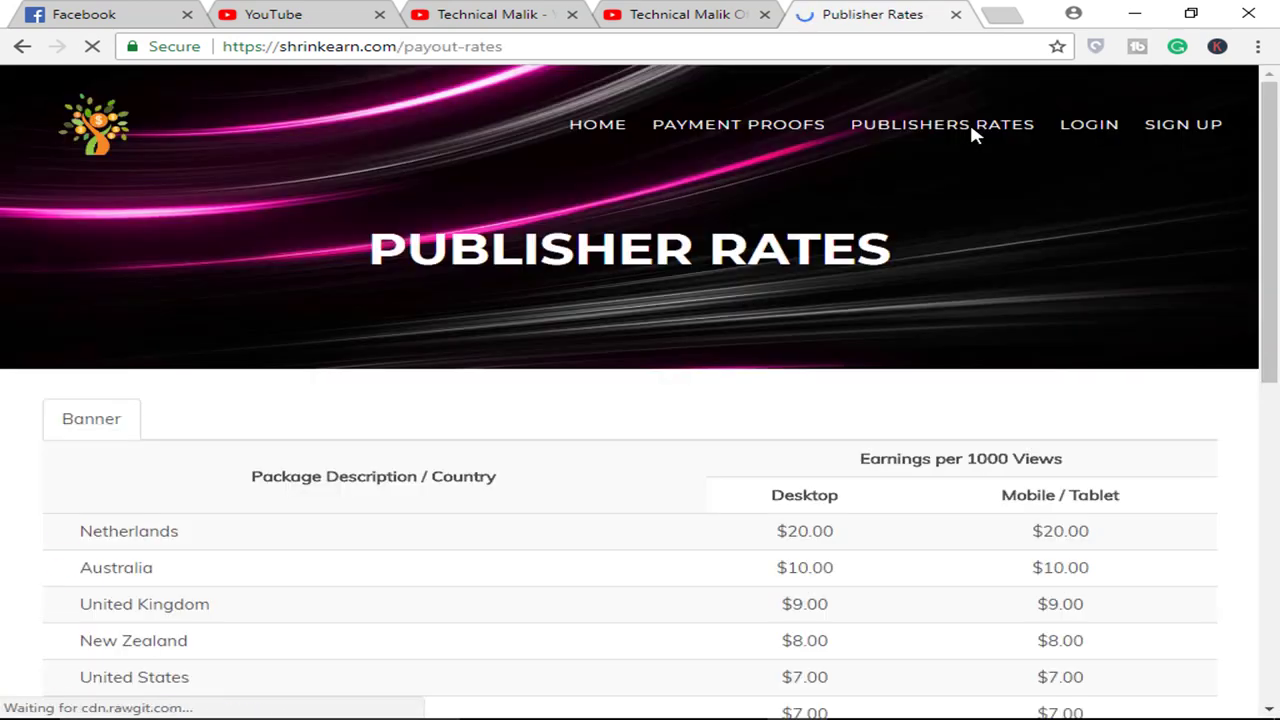
{"action": "scroll", "coordinate": [592, 263], "scroll_direction": "down", "scroll_amount": 2}
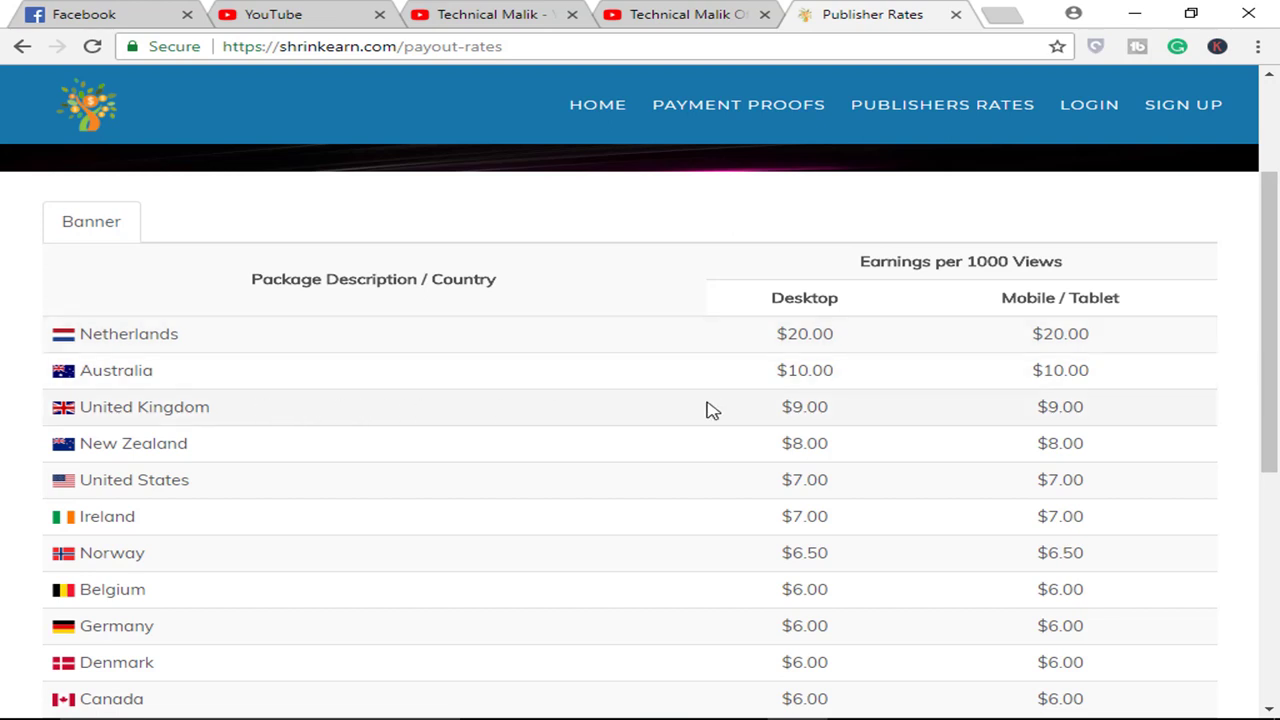
{"action": "scroll", "coordinate": [778, 408], "scroll_direction": "down", "scroll_amount": 3}
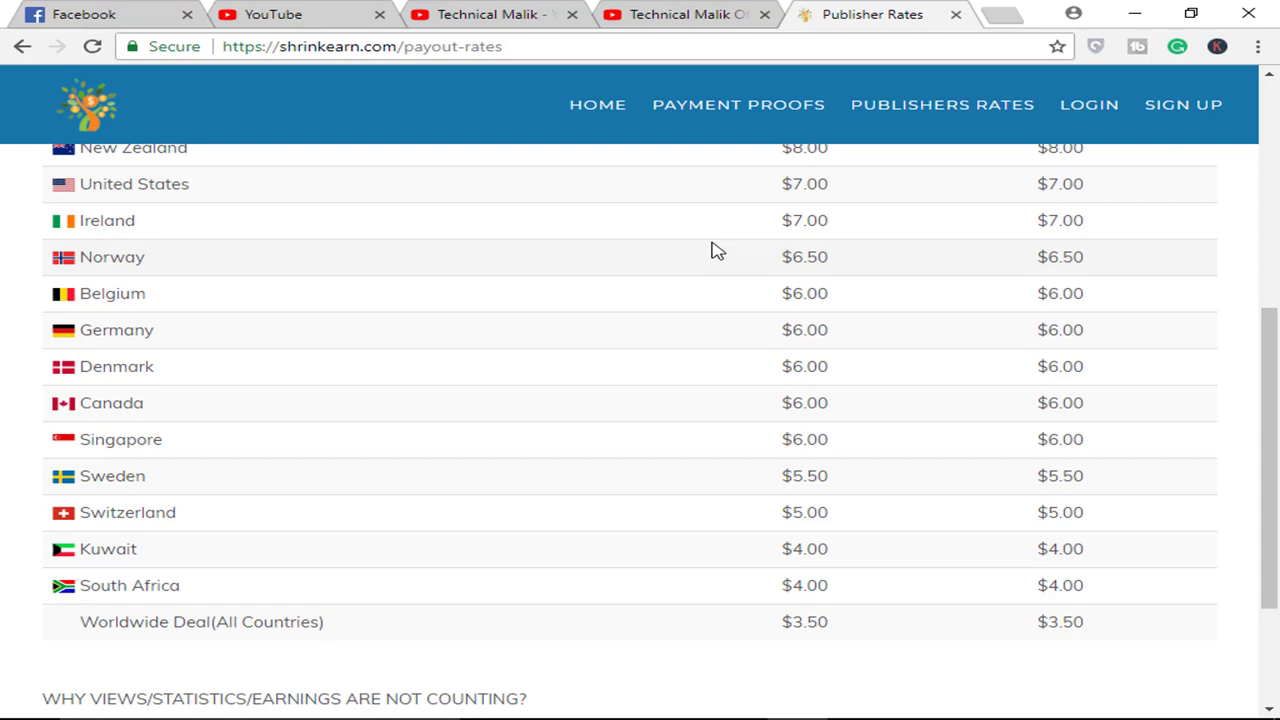
{"action": "scroll", "coordinate": [591, 297], "scroll_direction": "up", "scroll_amount": 5}
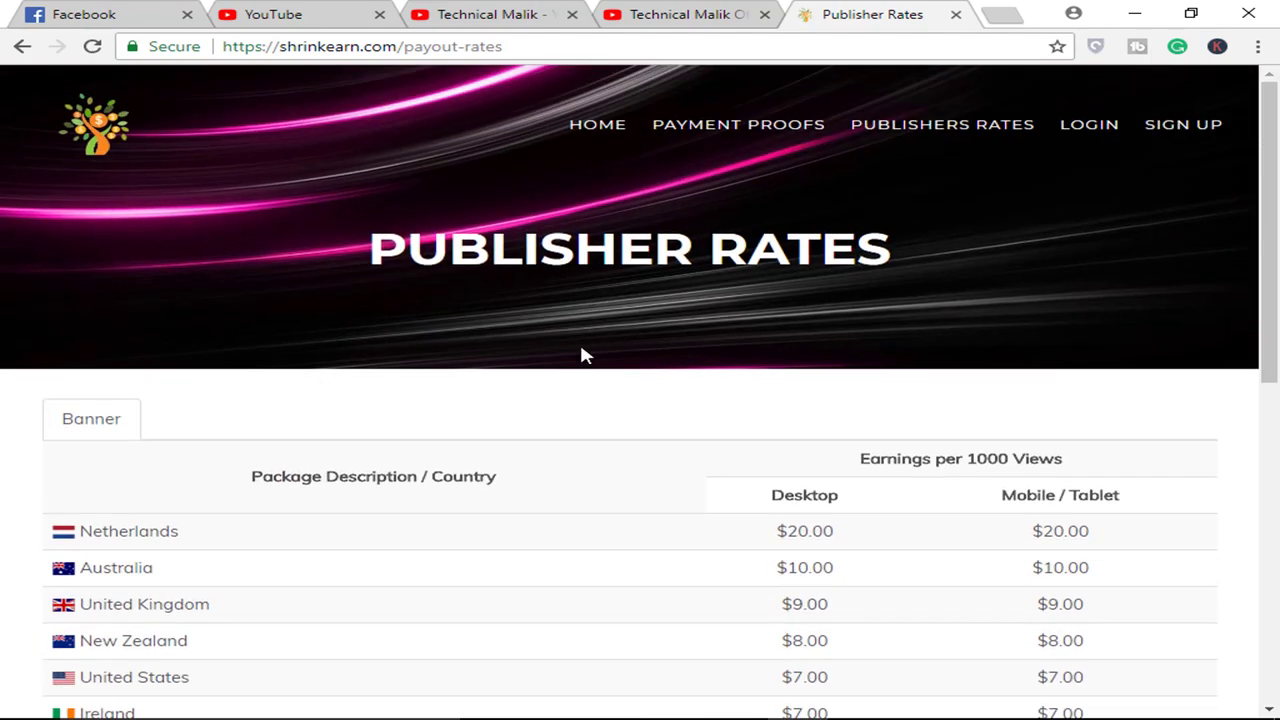
{"action": "scroll", "coordinate": [640, 386], "scroll_direction": "down", "scroll_amount": 10}
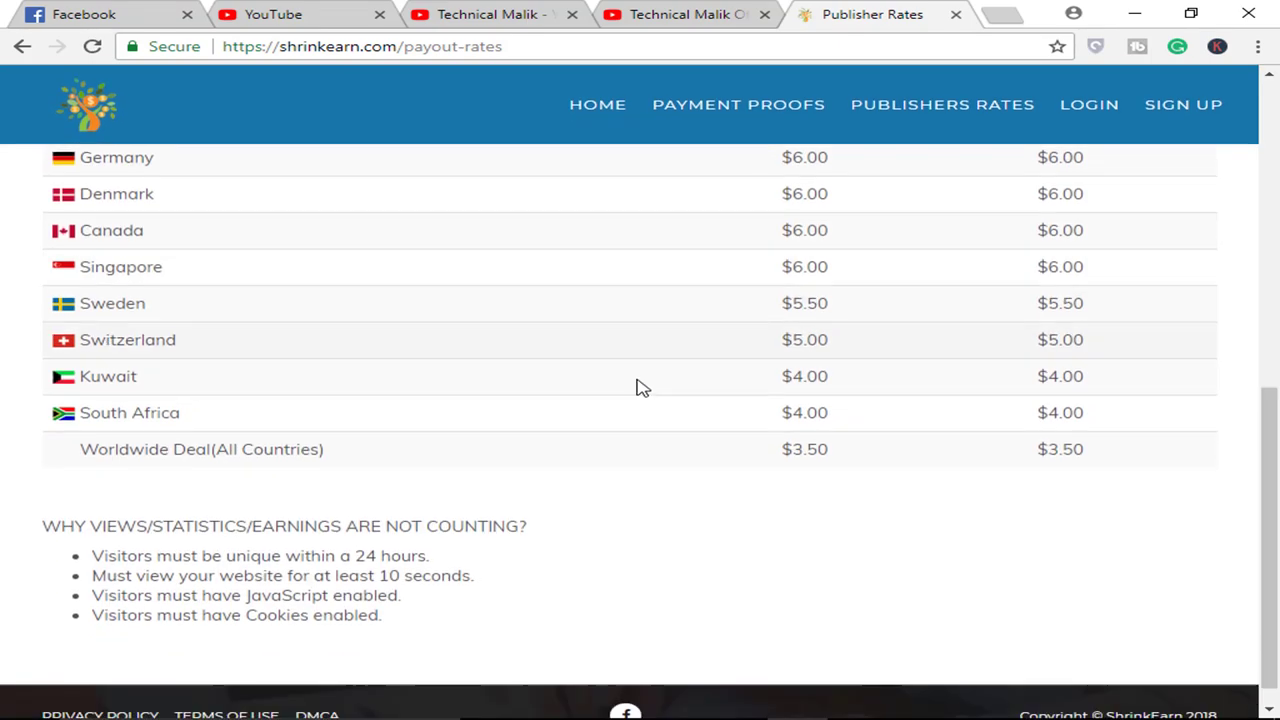
{"action": "scroll", "coordinate": [817, 546], "scroll_direction": "up", "scroll_amount": 1}
{"action": "scroll", "coordinate": [815, 544], "scroll_direction": "up", "scroll_amount": 6}
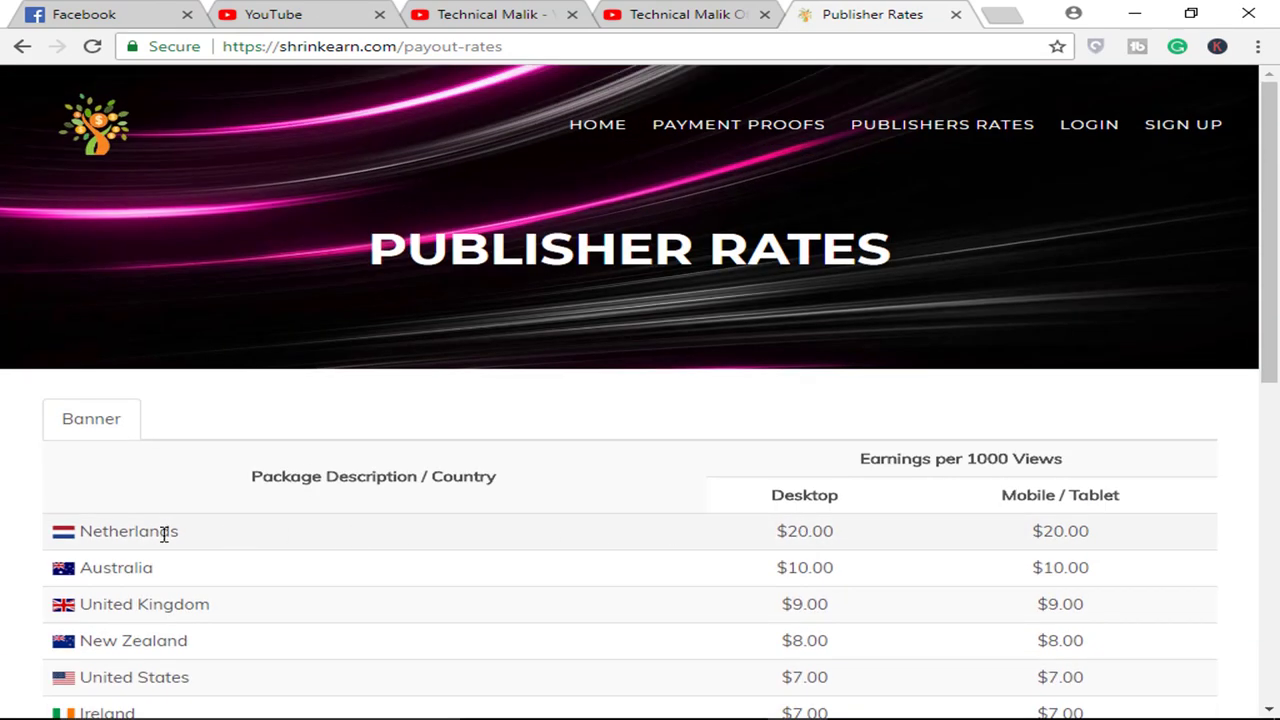
{"action": "scroll", "coordinate": [210, 538], "scroll_direction": "down", "scroll_amount": 1}
{"action": "scroll", "coordinate": [210, 538], "scroll_direction": "down", "scroll_amount": 10}
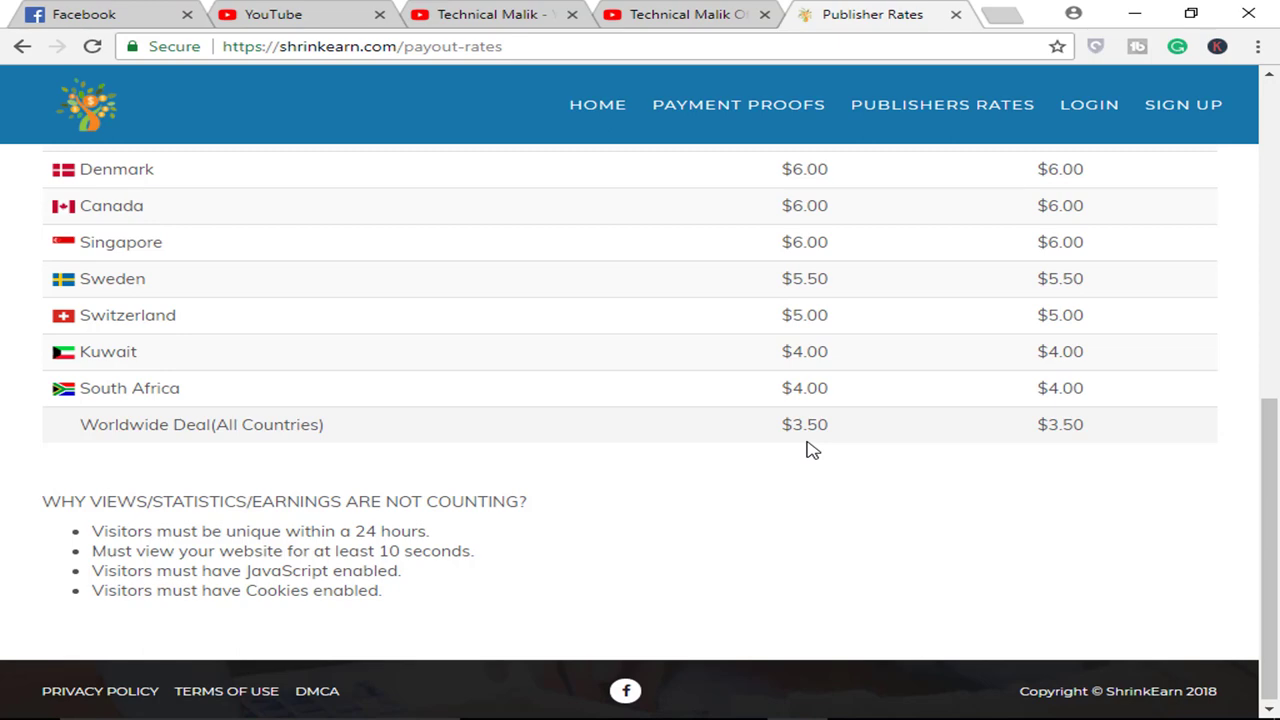
{"action": "scroll", "coordinate": [812, 450], "scroll_direction": "up", "scroll_amount": 10}
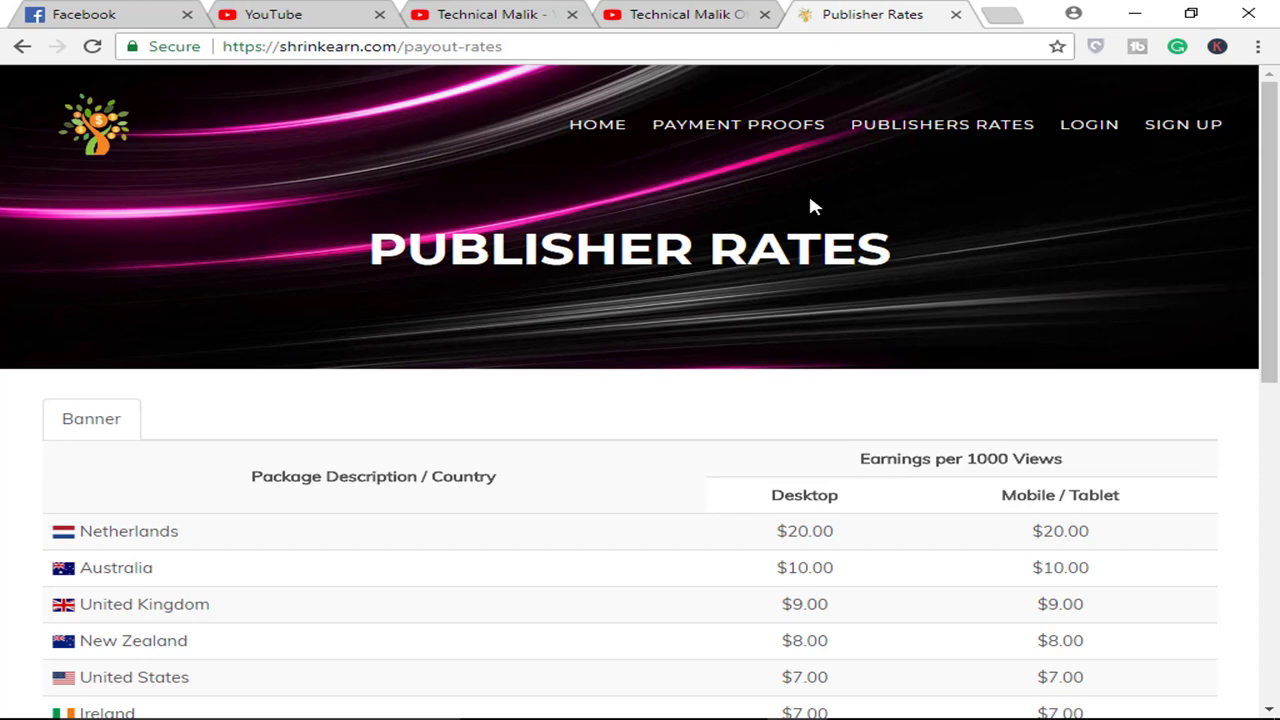
Step: Open ShrinkEarn's new membership registration form and review its required fields without filling them in
{"action": "left_click", "coordinate": [1170, 138]}
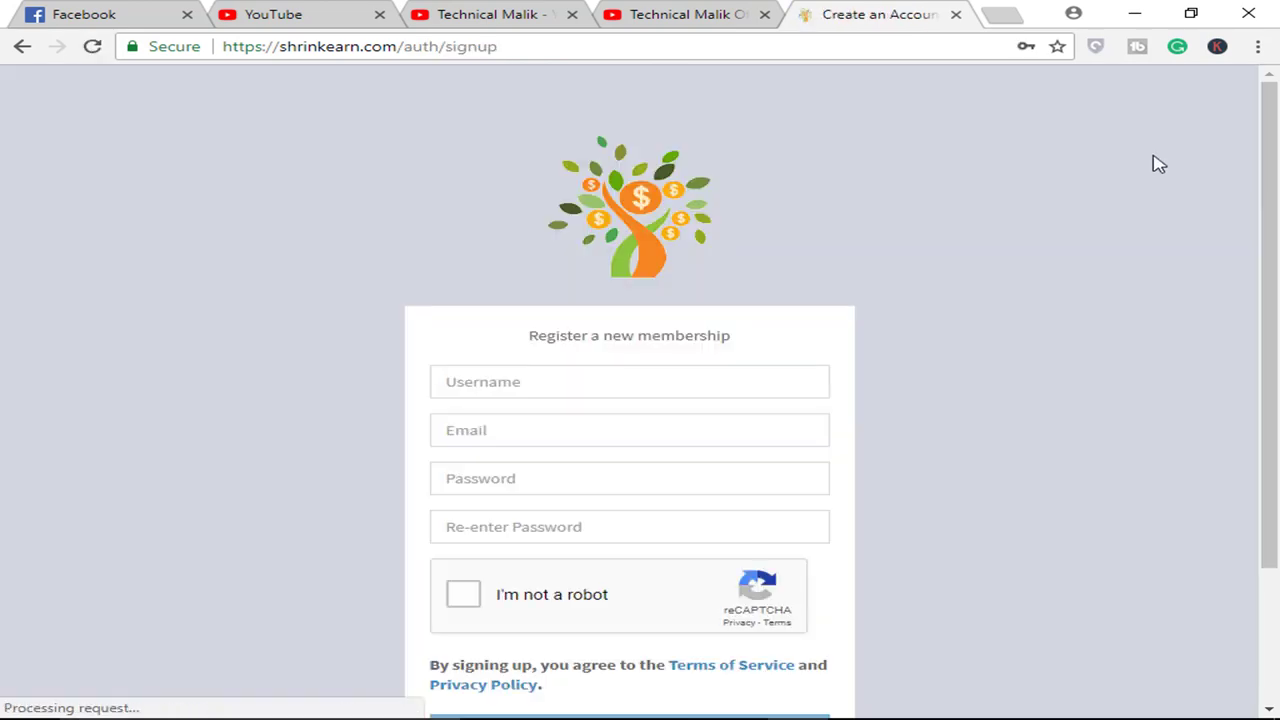
{"action": "left_click", "coordinate": [594, 376]}
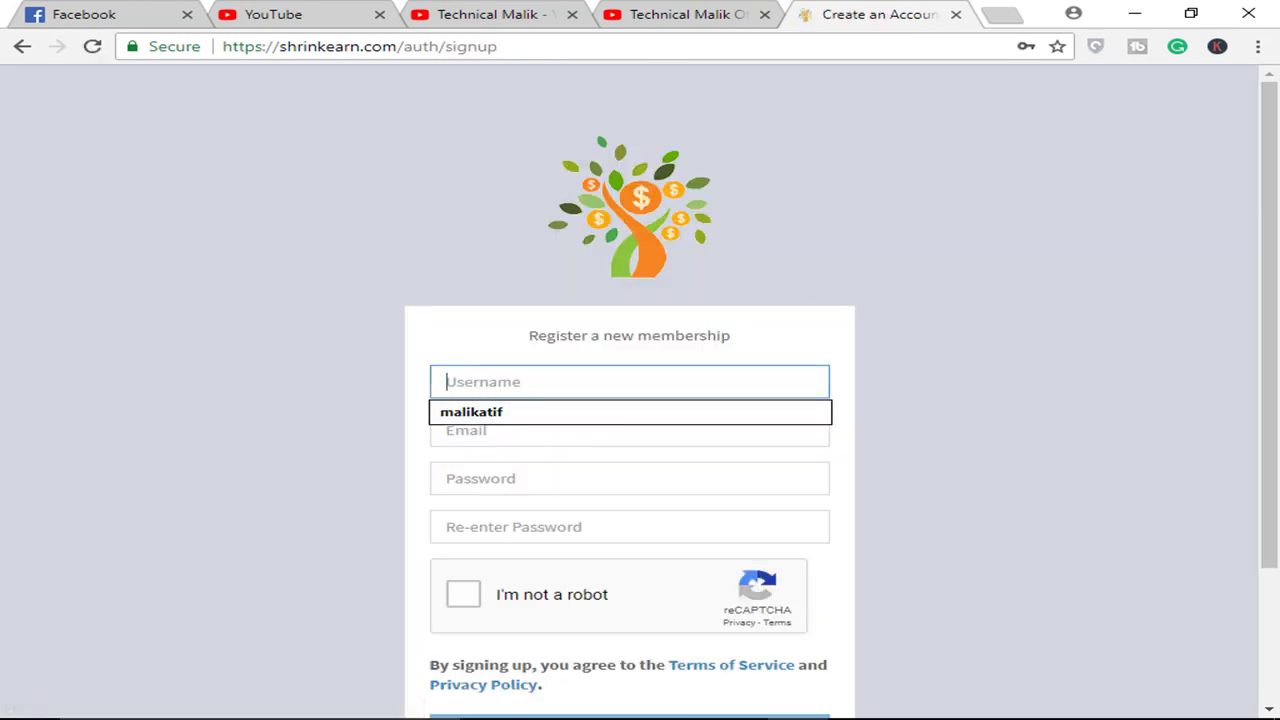
{"action": "left_click", "coordinate": [908, 463]}
{"action": "scroll", "coordinate": [560, 380], "scroll_direction": "down", "scroll_amount": 3}
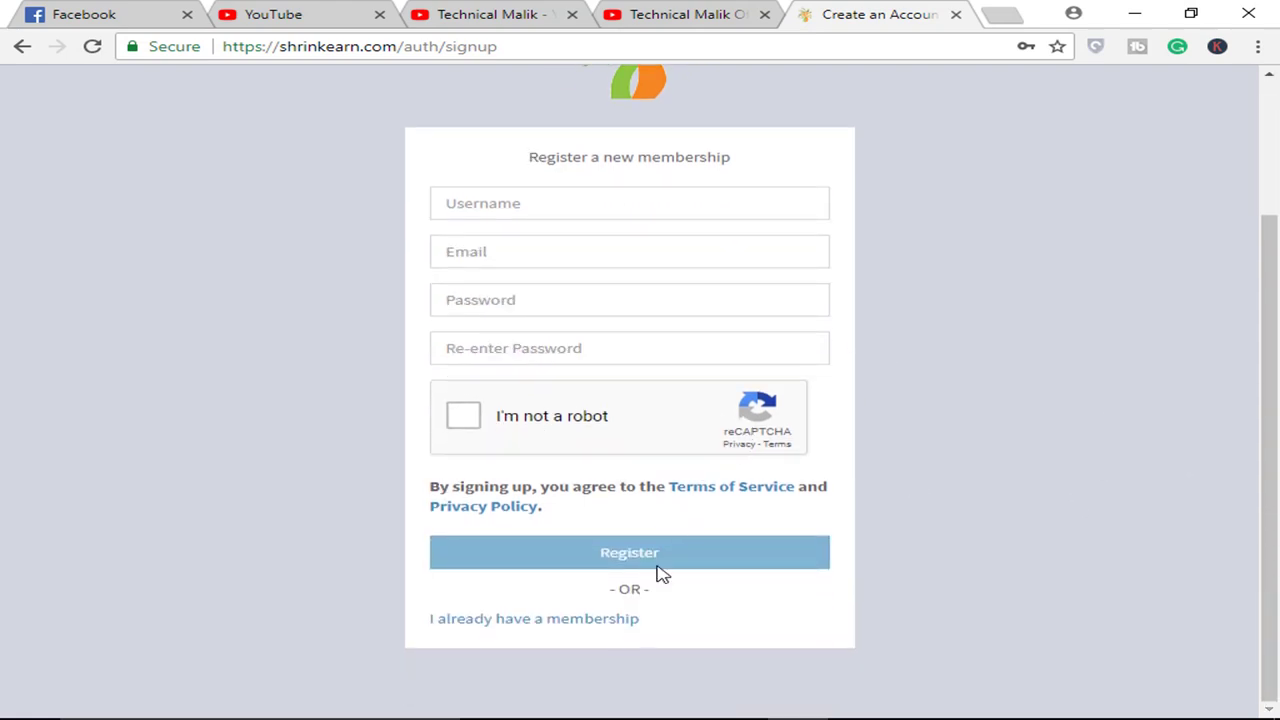
Step: Go to the existing-member sign-in page and sign in to ShrinkEarn with the prefilled credentials
{"action": "left_click", "coordinate": [590, 620]}
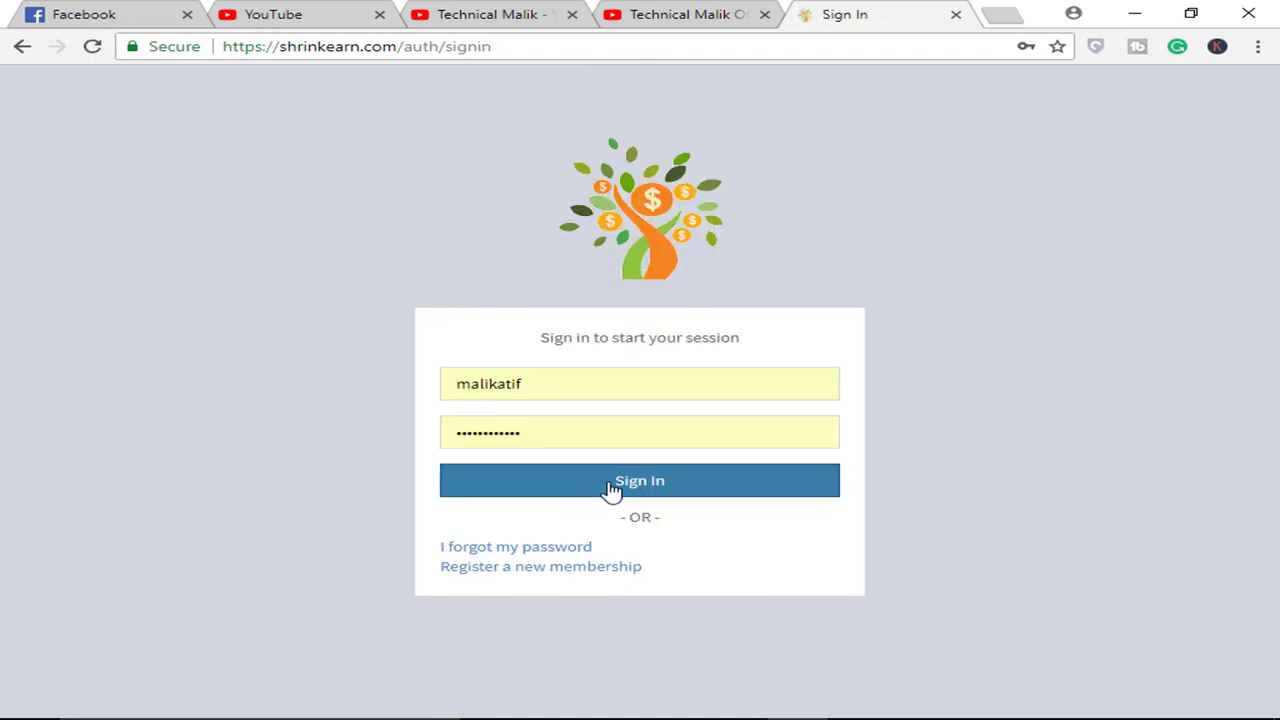
{"action": "left_click", "coordinate": [611, 490]}
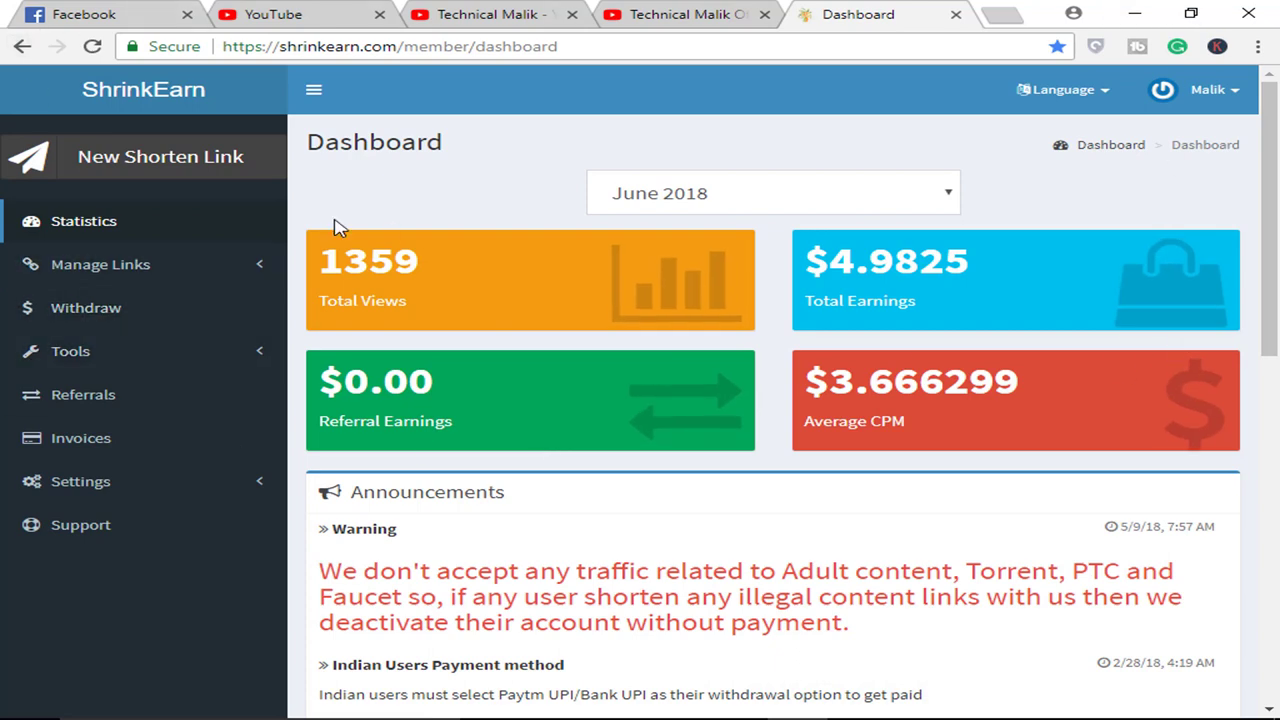
Step: Examine the total views and total earnings for June 2018 on the ShrinkEarn dashboard
{"action": "left_click_drag", "start_coordinate": [325, 262], "coordinate": [414, 262]}
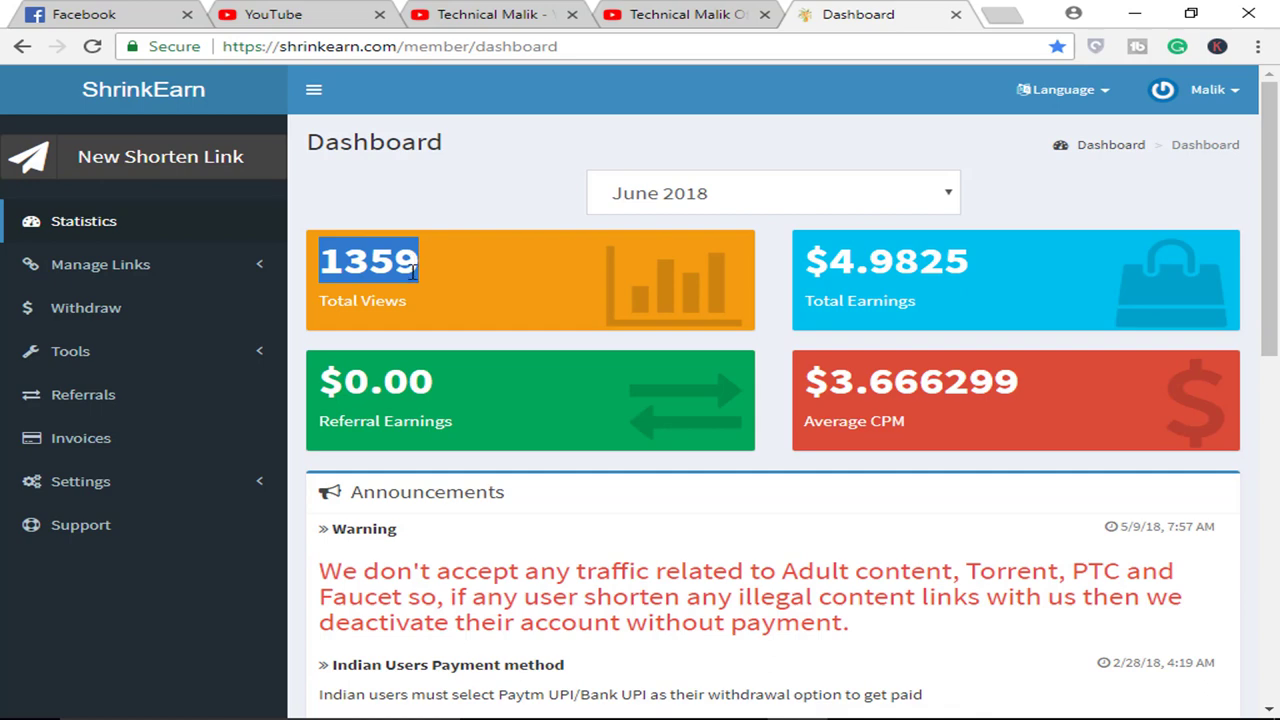
{"action": "left_click_drag", "start_coordinate": [318, 301], "coordinate": [407, 301]}
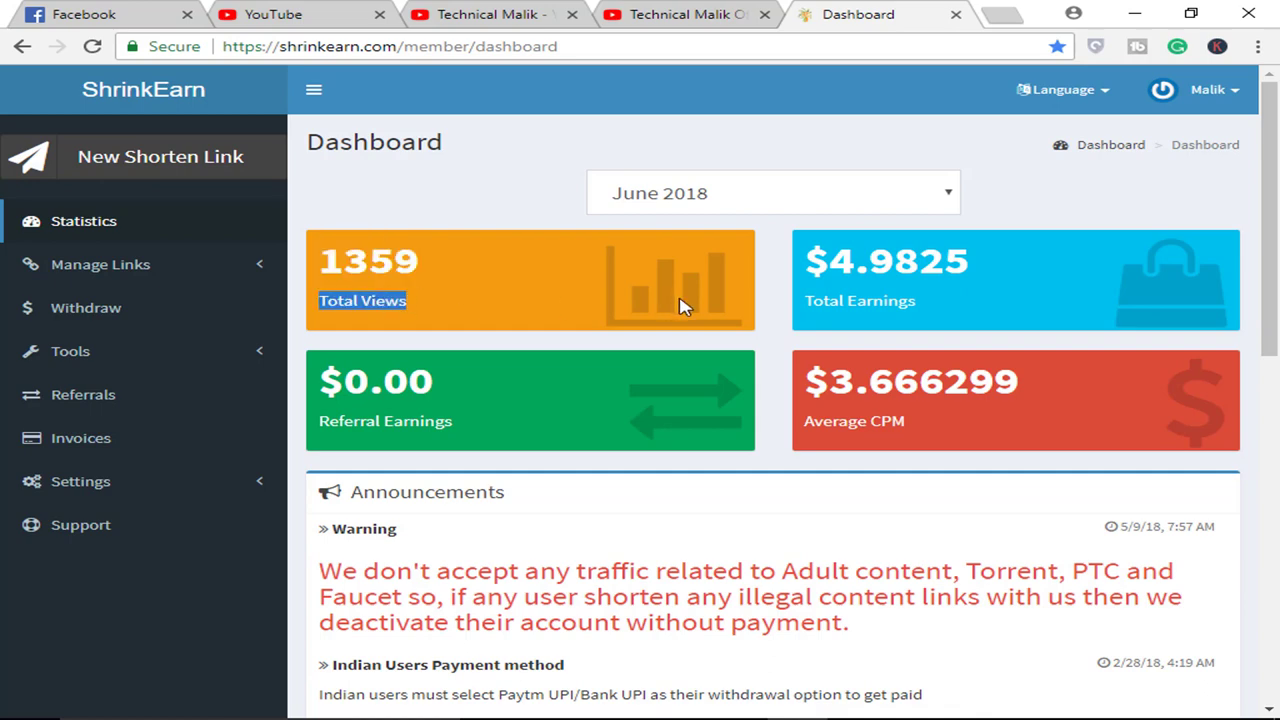
{"action": "left_click", "coordinate": [845, 260]}
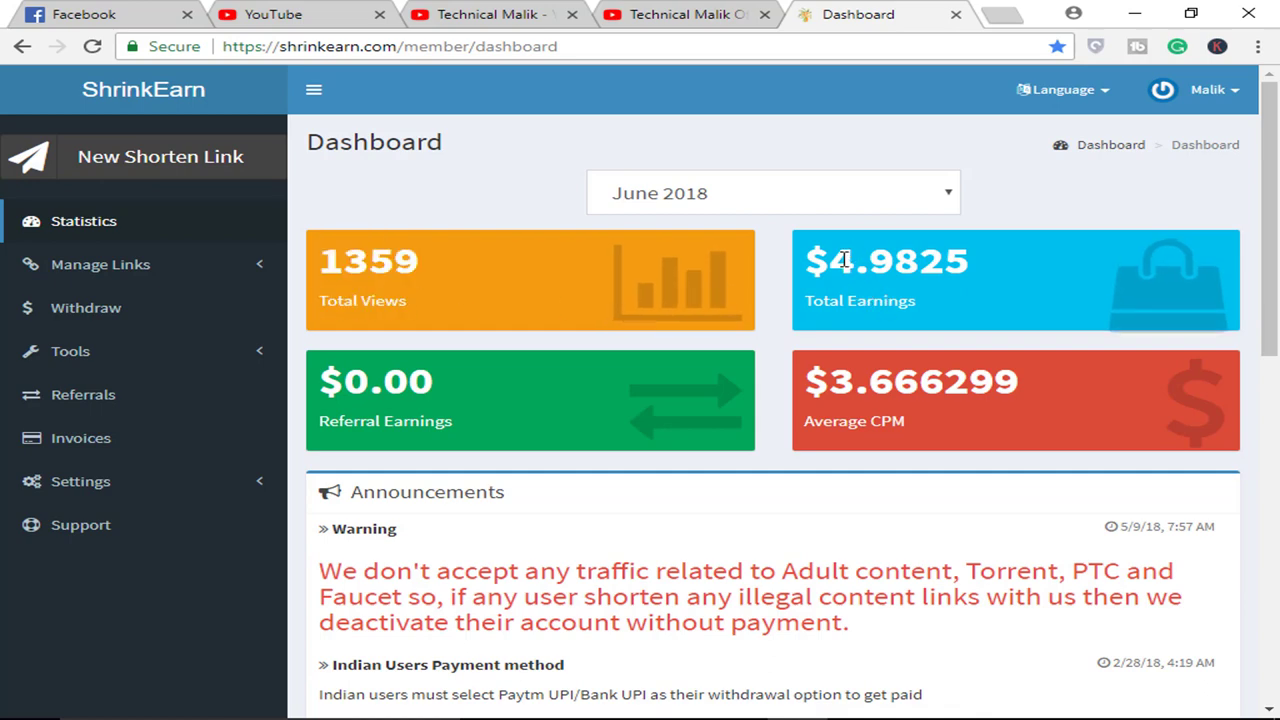
{"action": "double_click", "coordinate": [845, 260]}
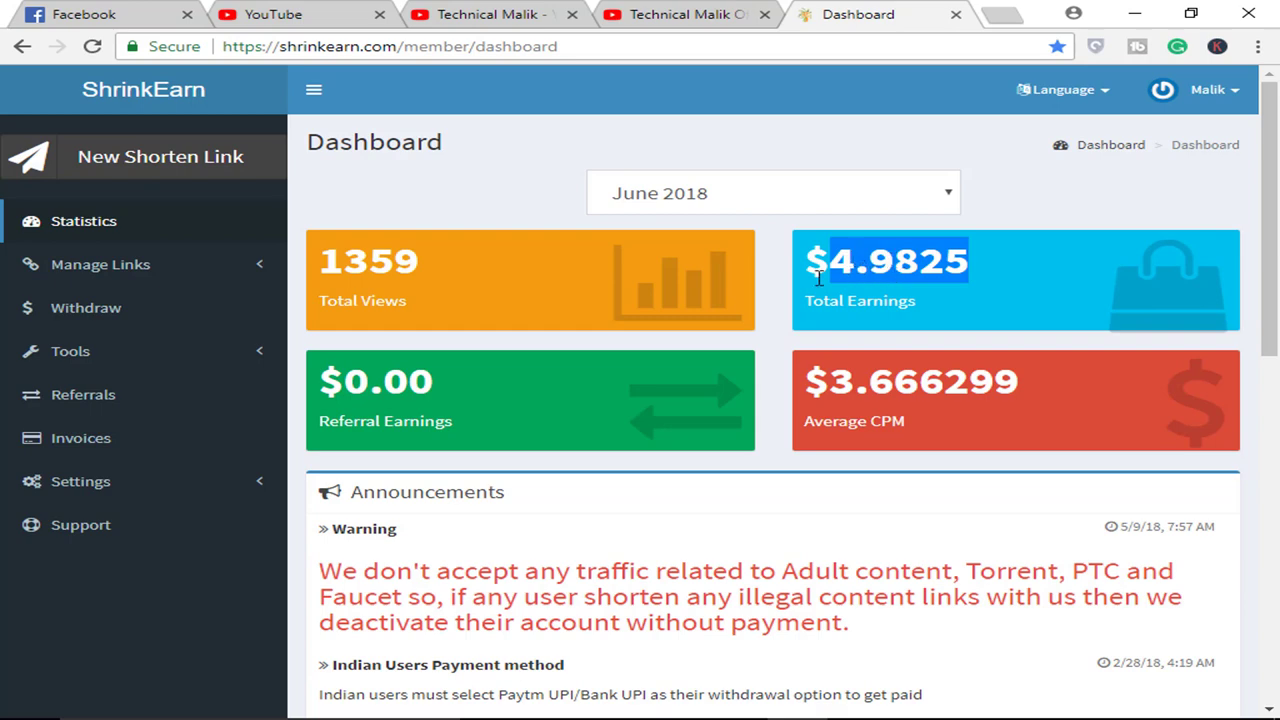
{"action": "left_click", "coordinate": [415, 240]}
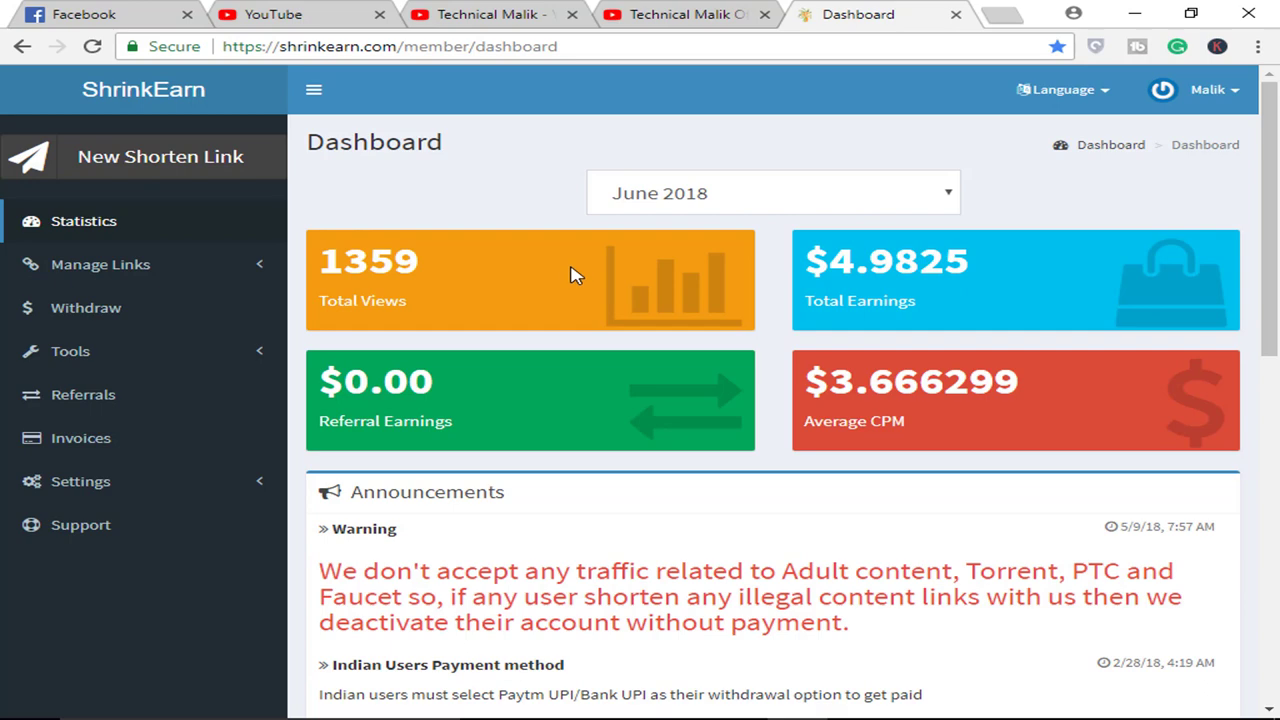
Step: Create a new shortened link from the URL of the Technical Malik YouTube channel's videos page
{"action": "left_click", "coordinate": [145, 168]}
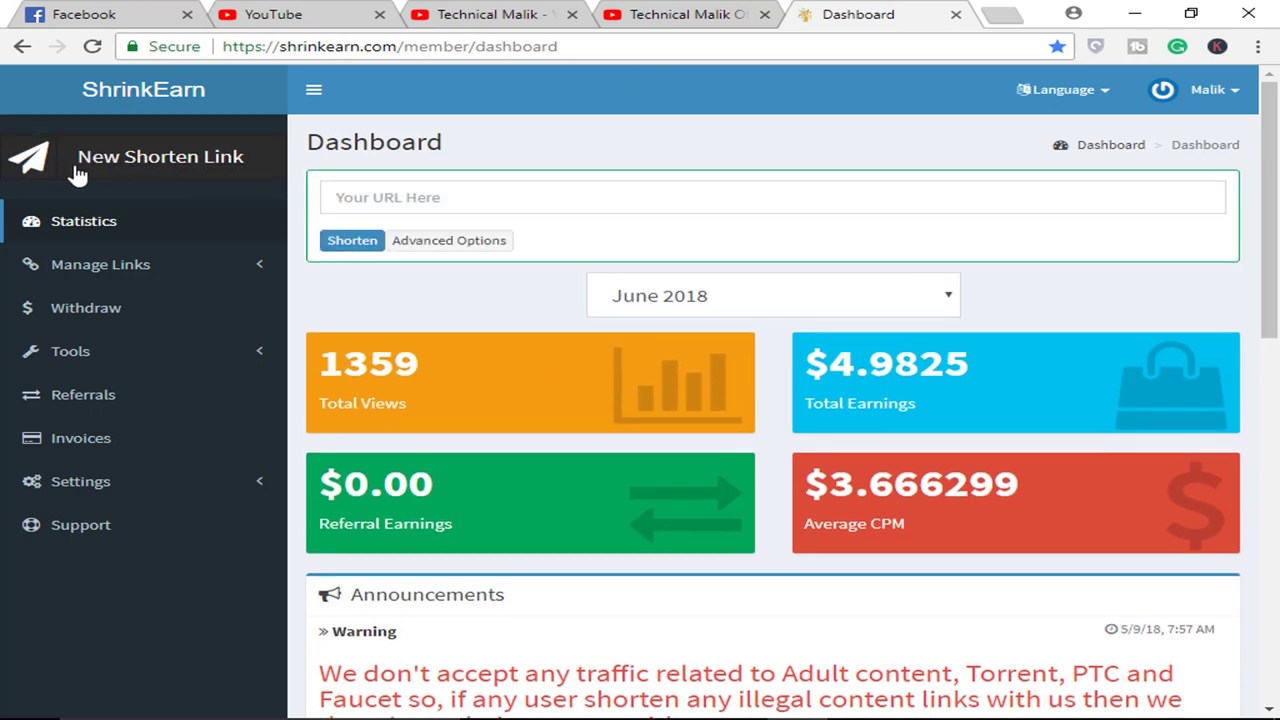
{"action": "left_click", "coordinate": [410, 202]}
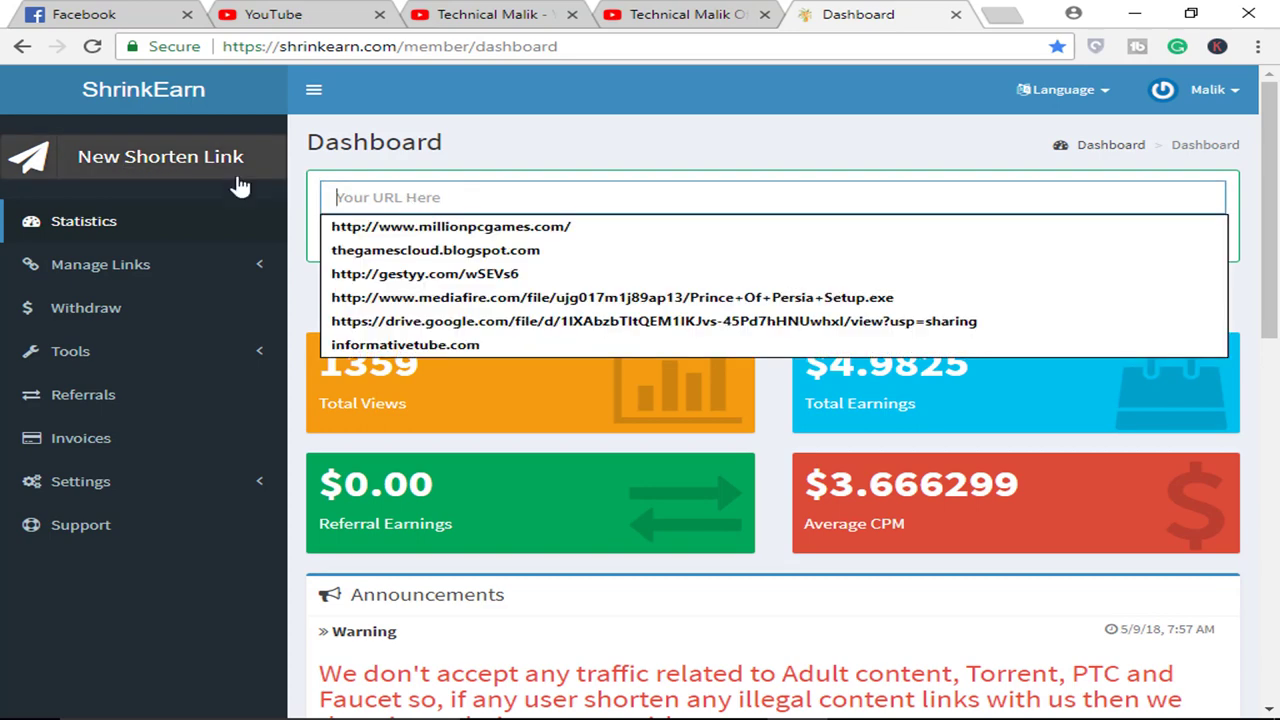
{"action": "left_click", "coordinate": [590, 165]}
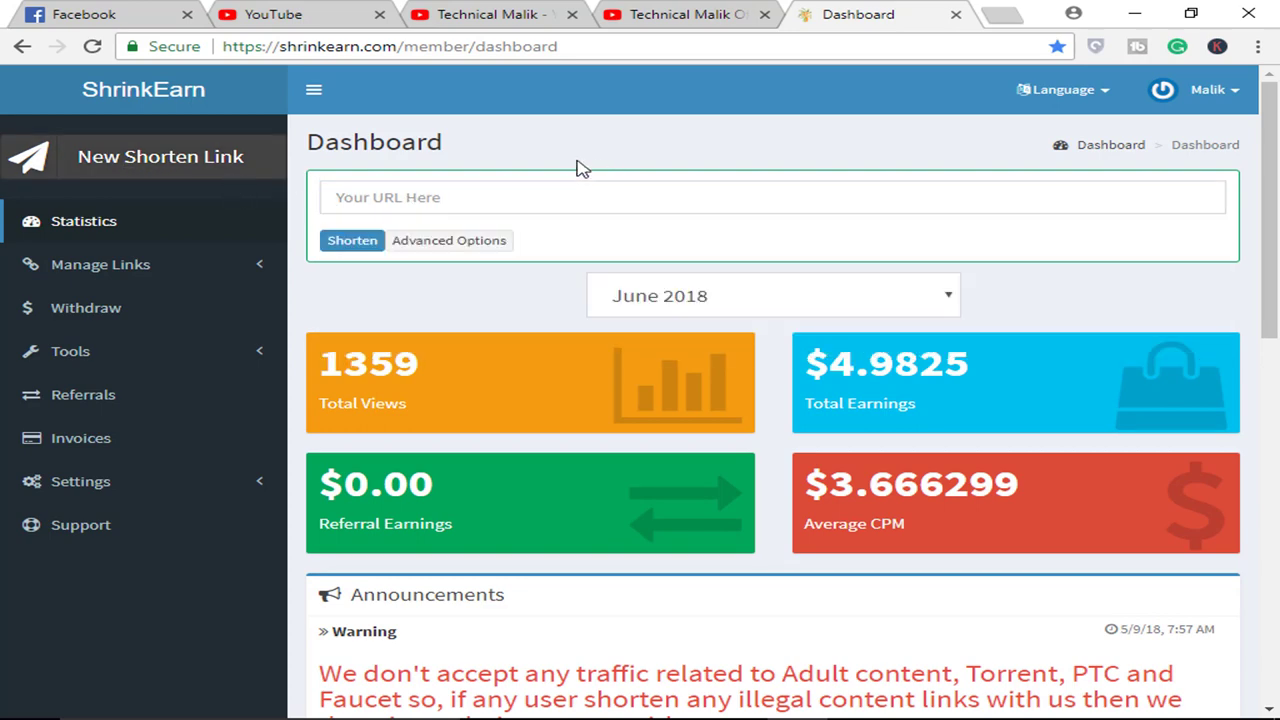
{"action": "left_click", "coordinate": [487, 12]}
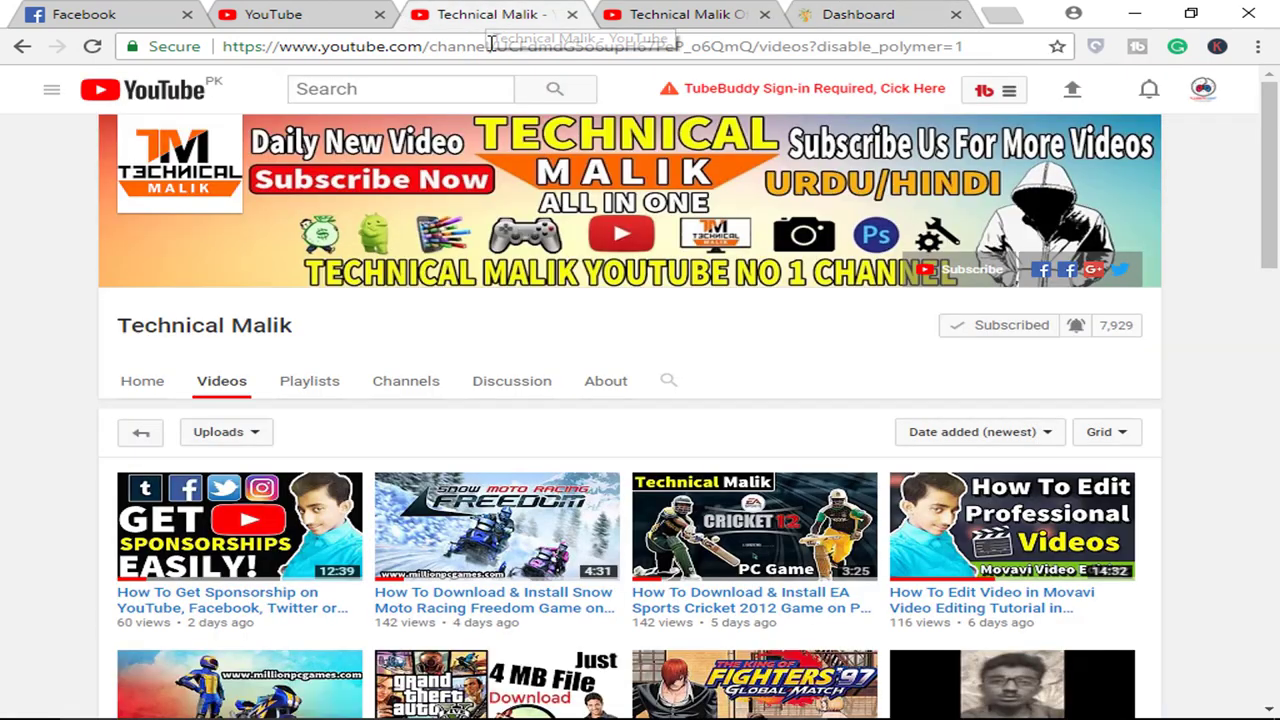
{"action": "left_click", "coordinate": [491, 45]}
{"action": "key", "text": "ctrl+c"}
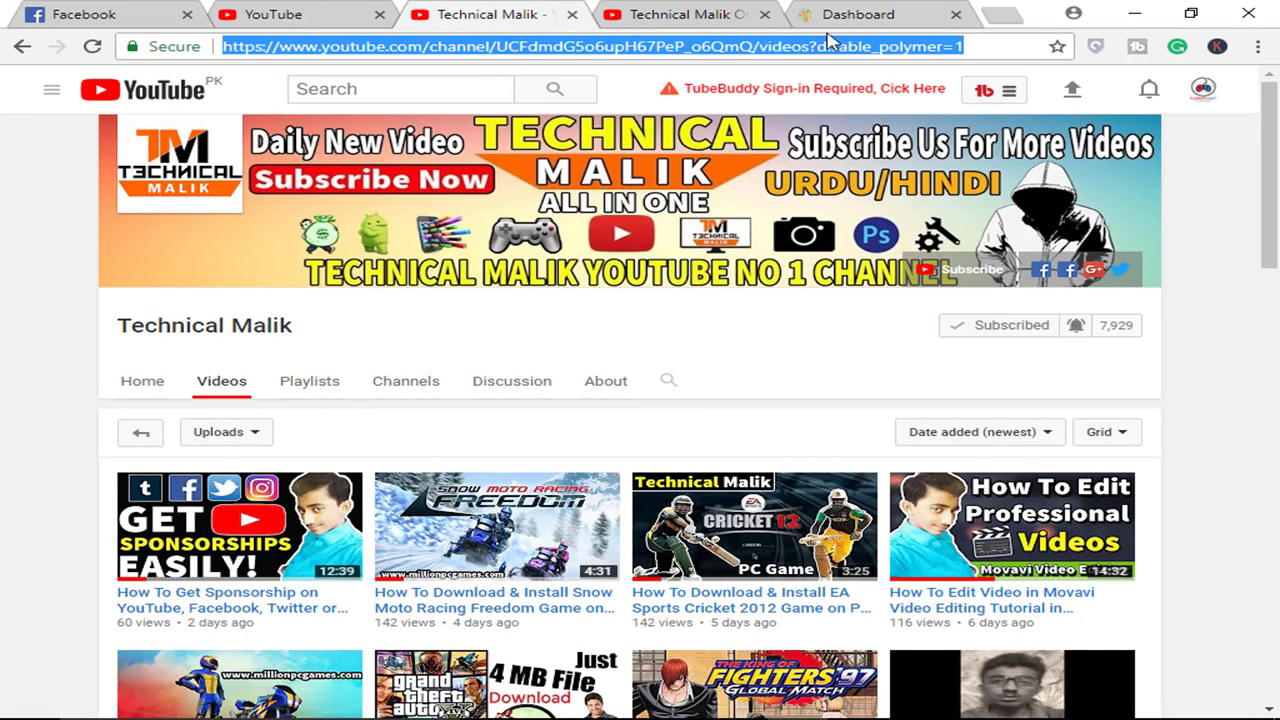
{"action": "left_click", "coordinate": [886, 18]}
{"action": "left_click", "coordinate": [476, 190]}
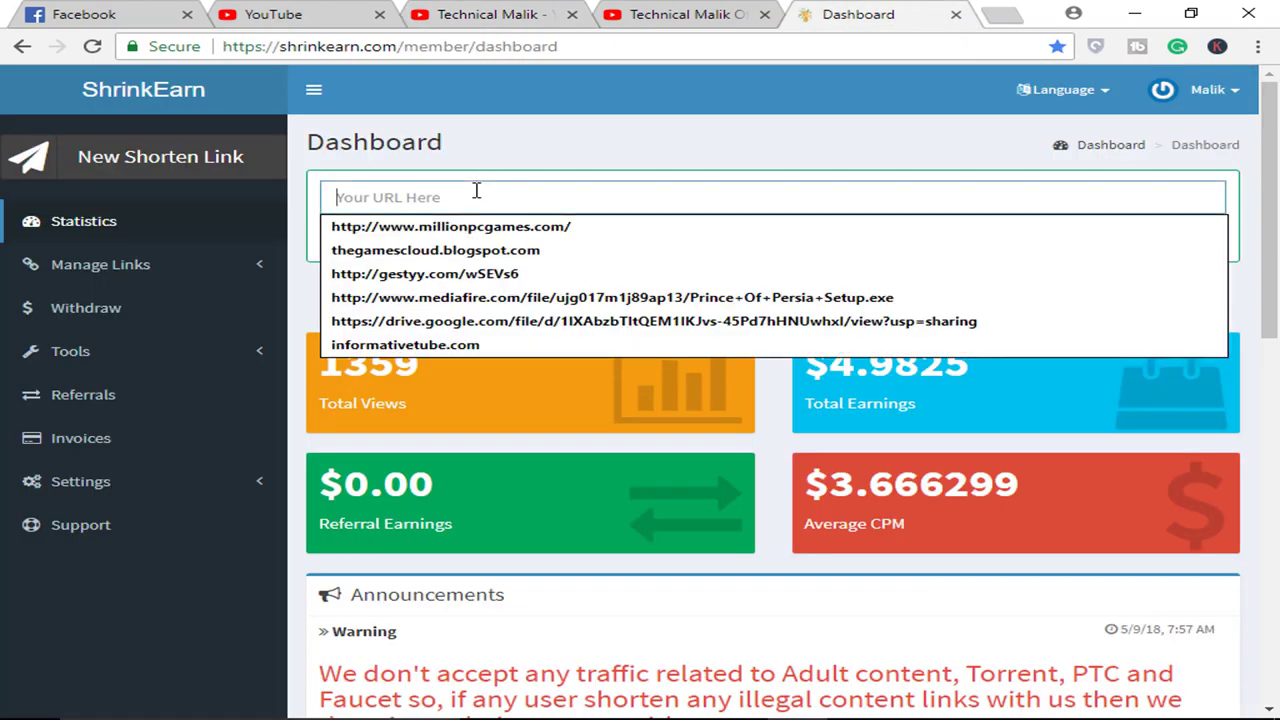
{"action": "key", "text": "ctrl+v"}
{"action": "left_click", "coordinate": [352, 241]}
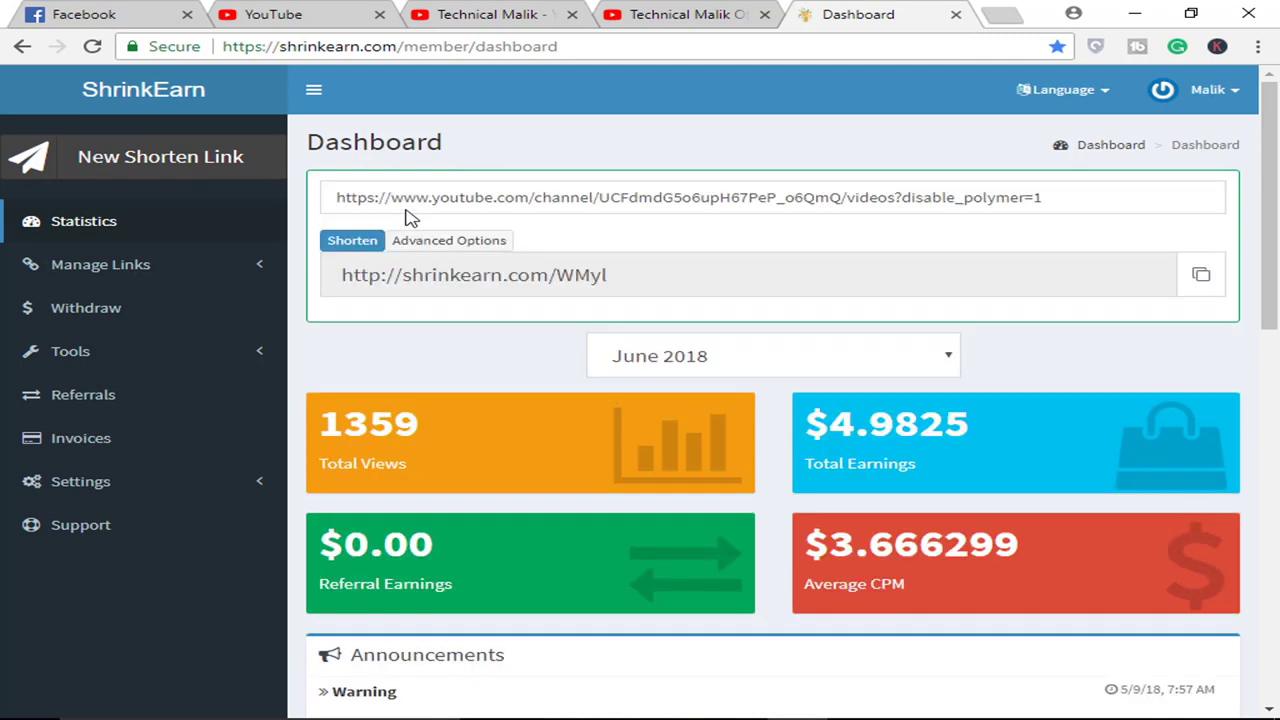
Step: Copy the new shortened YouTube channel link and open it in a new browser tab
{"action": "left_click", "coordinate": [1203, 284]}
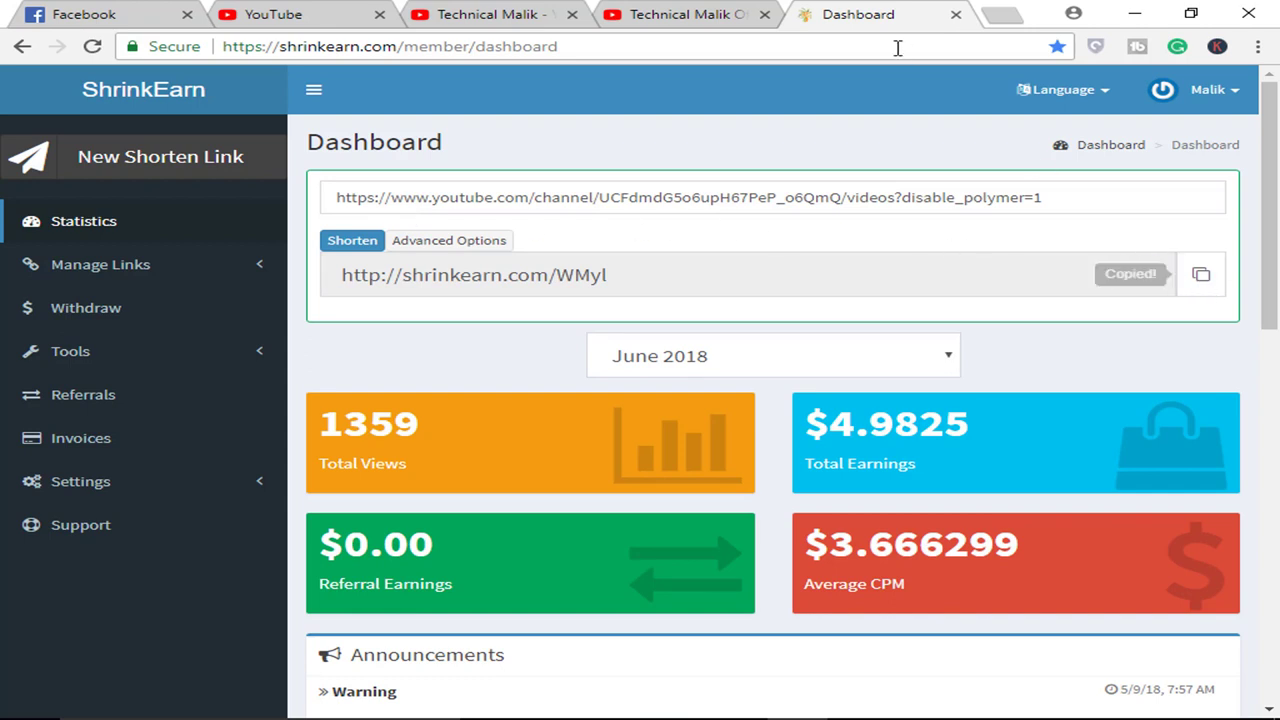
{"action": "left_click", "coordinate": [1003, 15]}
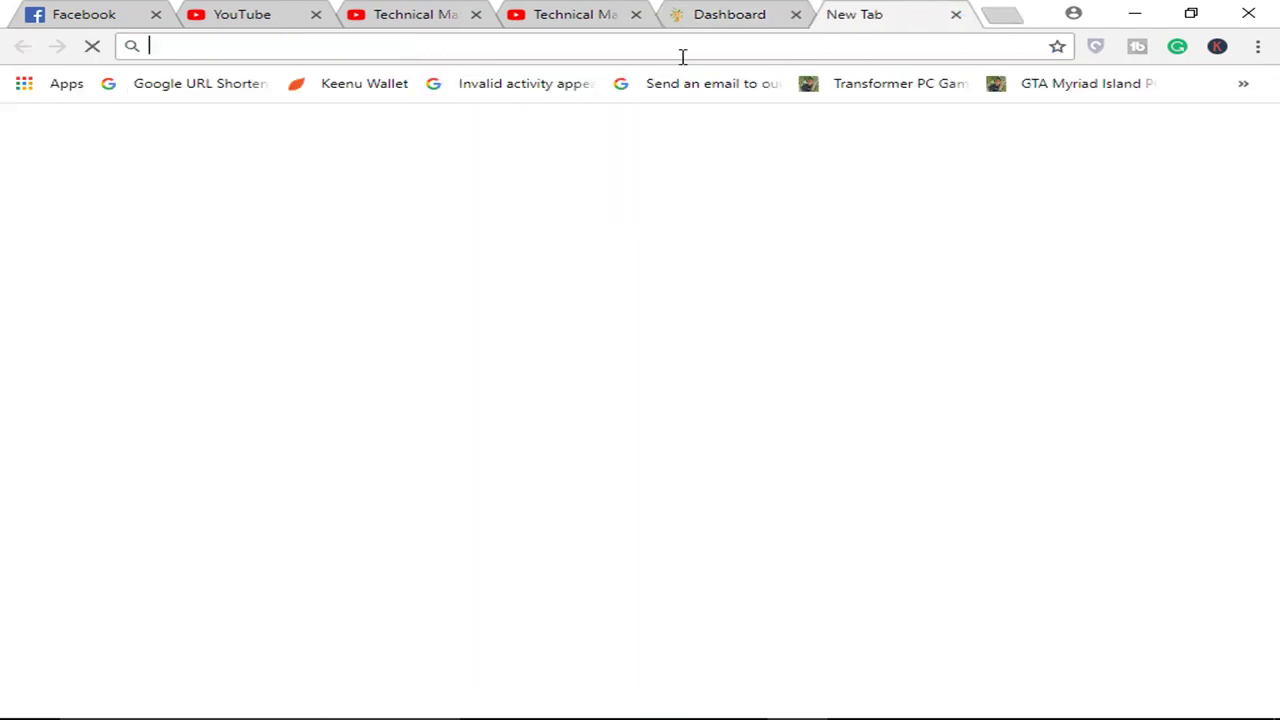
{"action": "key", "text": "ctrl+v"}
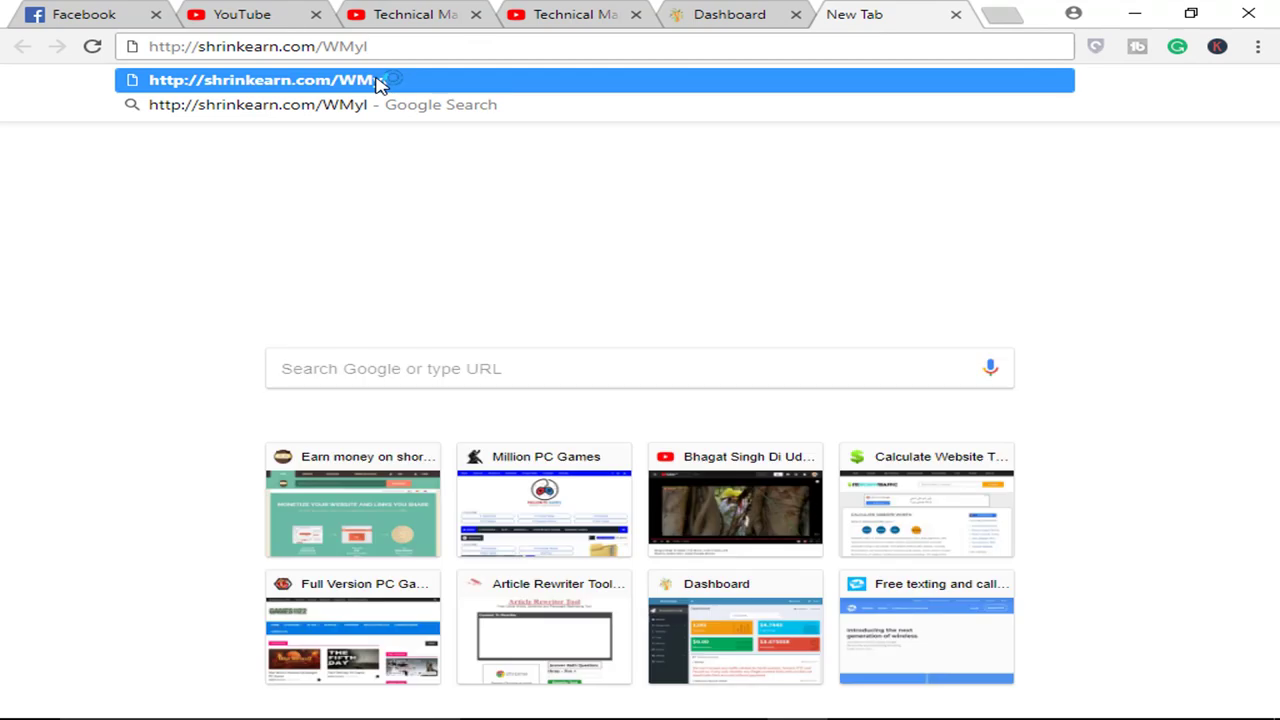
{"action": "left_click", "coordinate": [380, 80]}
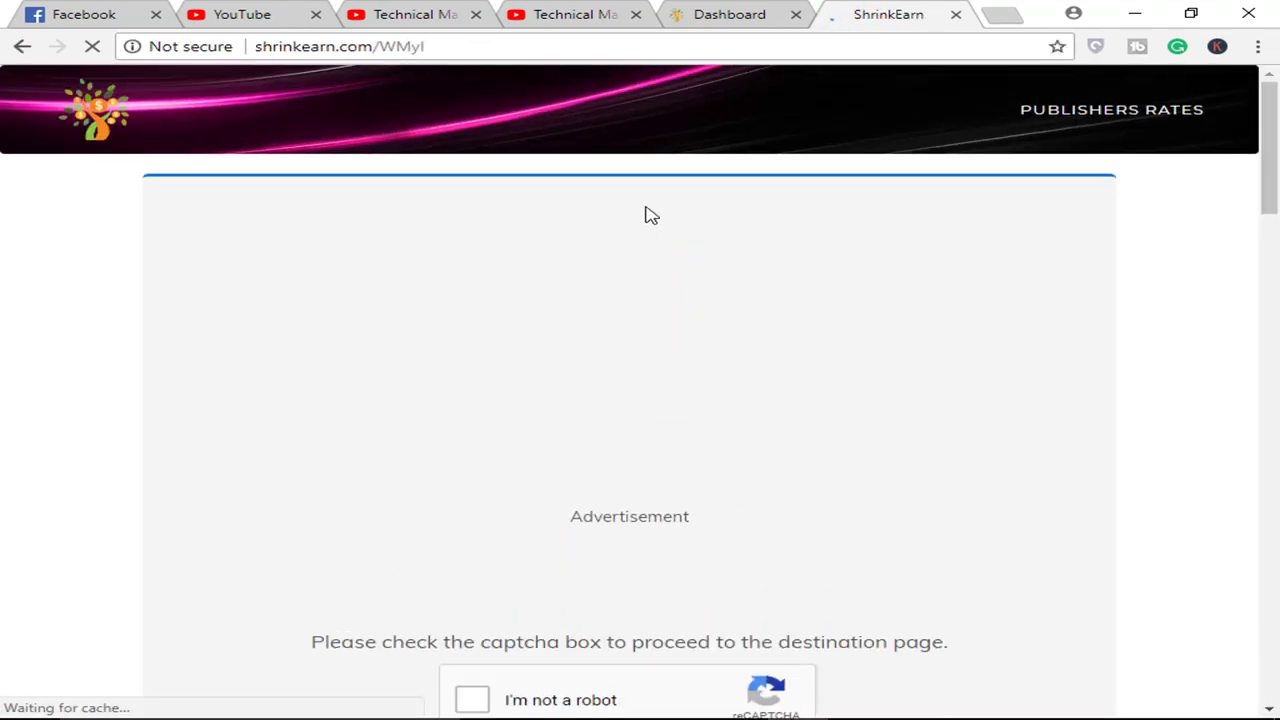
Step: Pass the captcha check, wait out the countdown and follow the short link through to its YouTube destination
{"action": "left_click", "coordinate": [478, 516]}
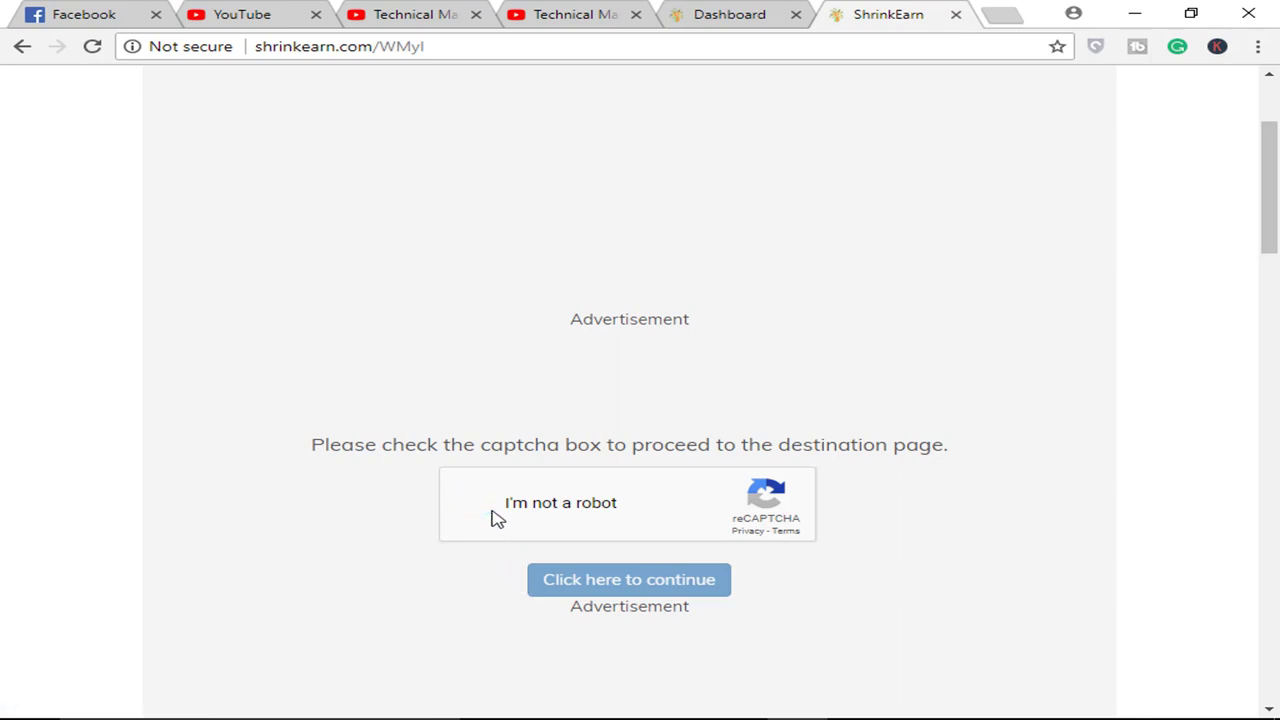
{"action": "left_click", "coordinate": [584, 584]}
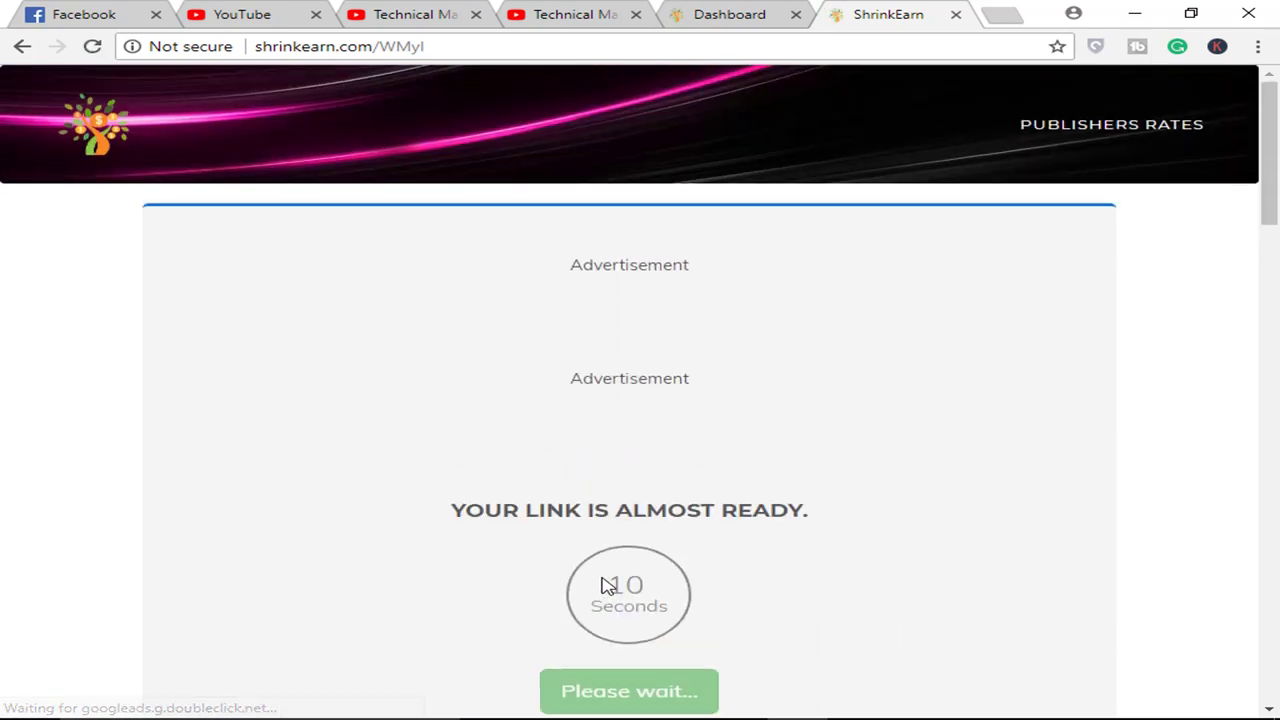
{"action": "scroll", "coordinate": [608, 585], "scroll_direction": "down", "scroll_amount": 1}
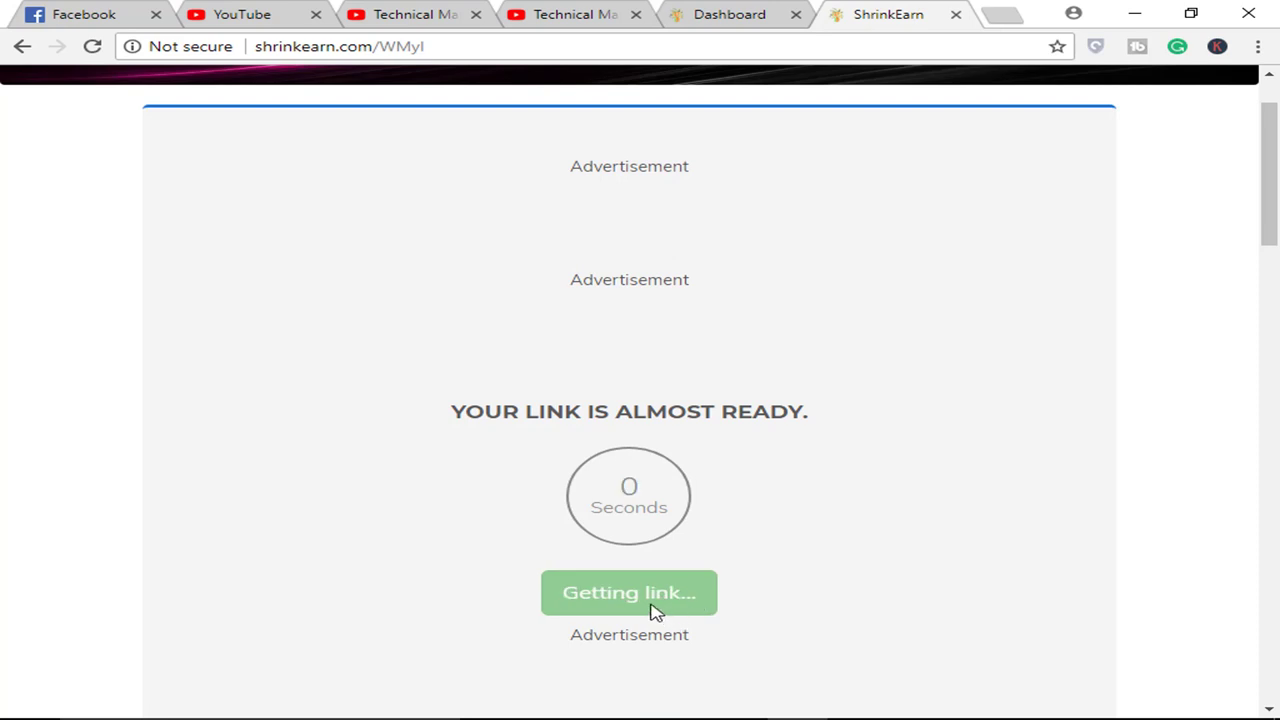
{"action": "left_click", "coordinate": [645, 608]}
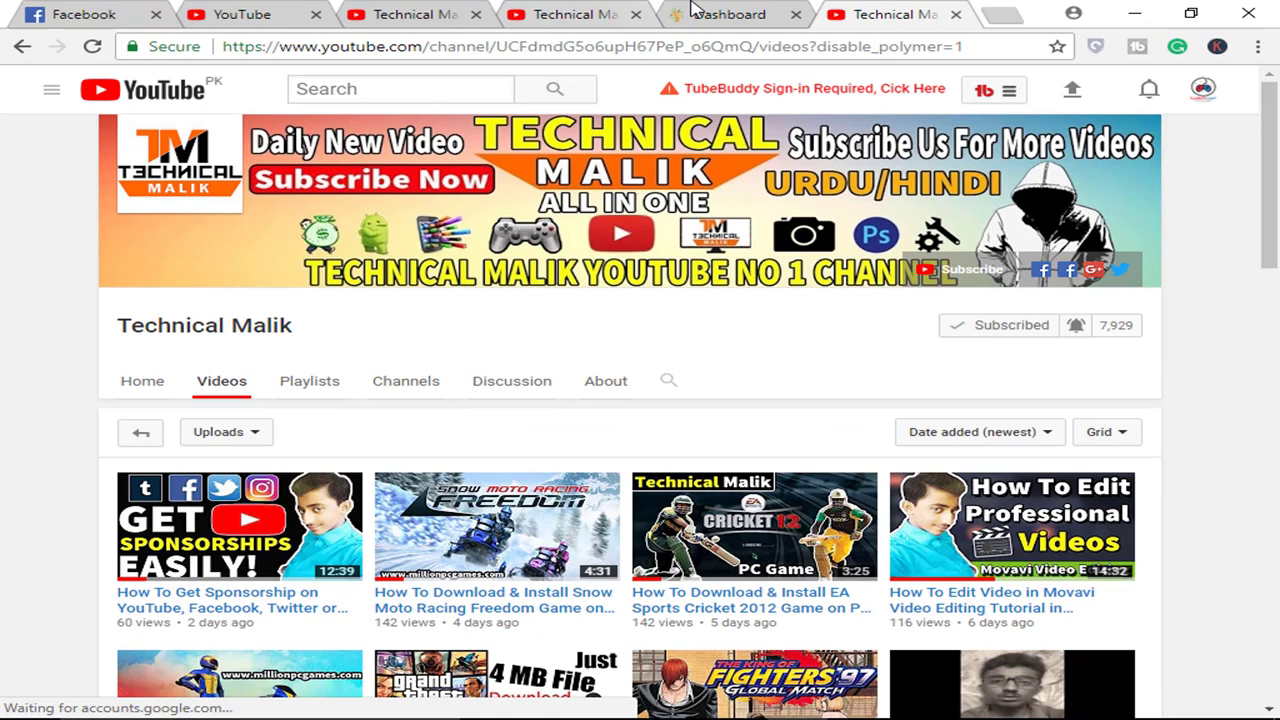
Step: Return to the ShrinkEarn dashboard and select the generated short link
{"action": "left_click", "coordinate": [695, 12]}
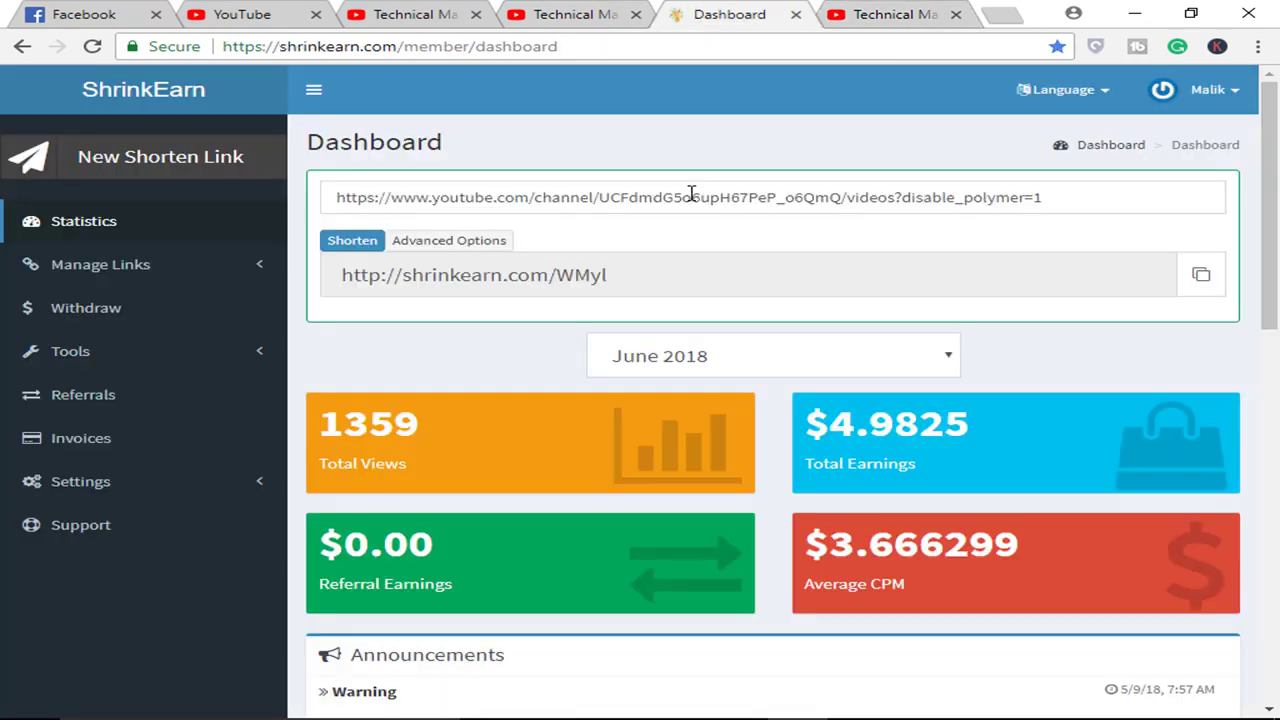
{"action": "left_click", "coordinate": [831, 289]}
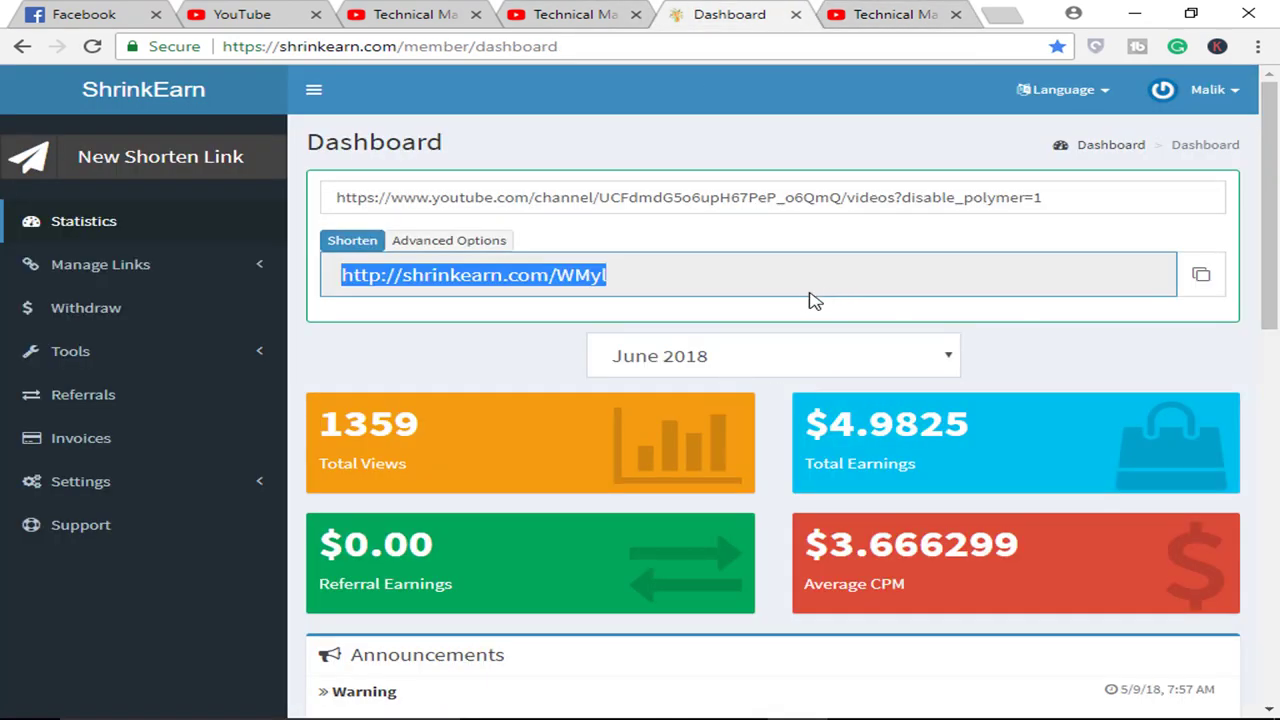
{"action": "mouse_move", "coordinate": [809, 300]}
{"action": "left_mouse_down"}
{"action": "mouse_move", "coordinate": [777, 306]}
{"action": "mouse_move", "coordinate": [818, 270]}
{"action": "mouse_move", "coordinate": [805, 281]}
{"action": "left_mouse_up"}
Step: Open the Withdraw Funds page and examine the available balance, payment conditions and withdrawal statuses
{"action": "left_click", "coordinate": [84, 486]}
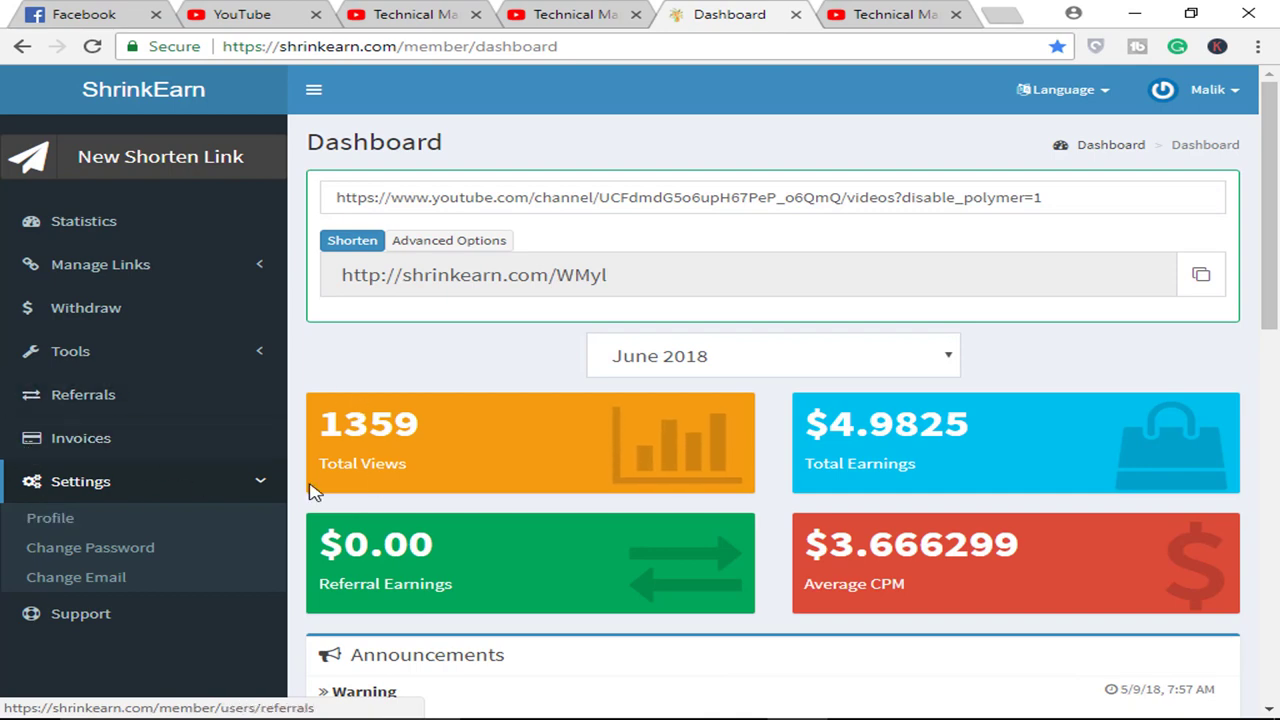
{"action": "left_click", "coordinate": [113, 318]}
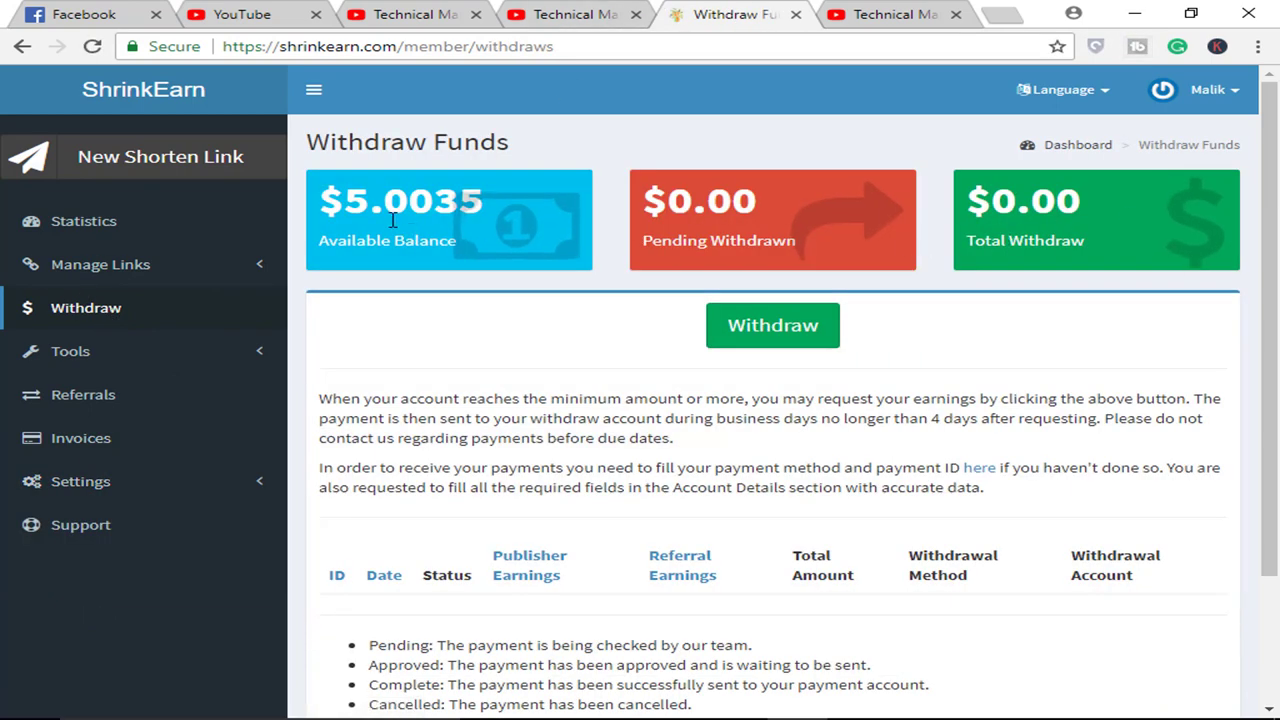
{"action": "left_click_drag", "start_coordinate": [347, 205], "coordinate": [486, 196]}
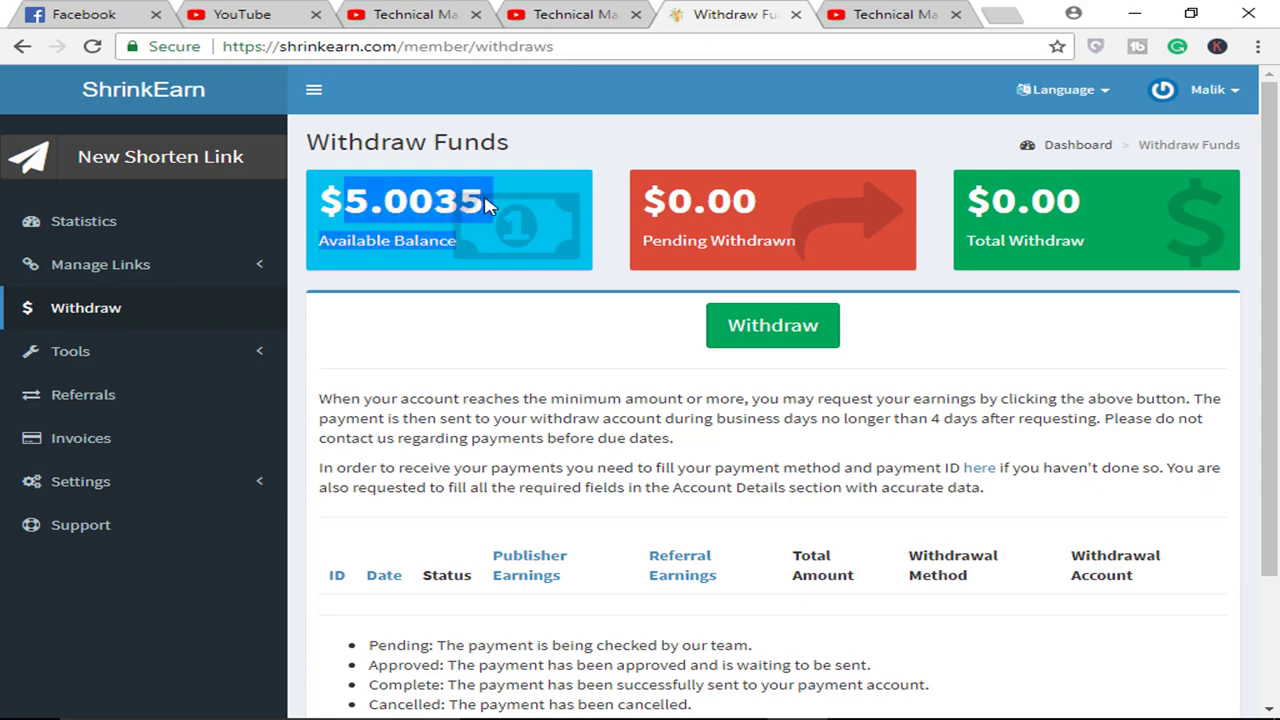
{"action": "left_click", "coordinate": [466, 200]}
{"action": "scroll", "coordinate": [465, 208], "scroll_direction": "down", "scroll_amount": 2}
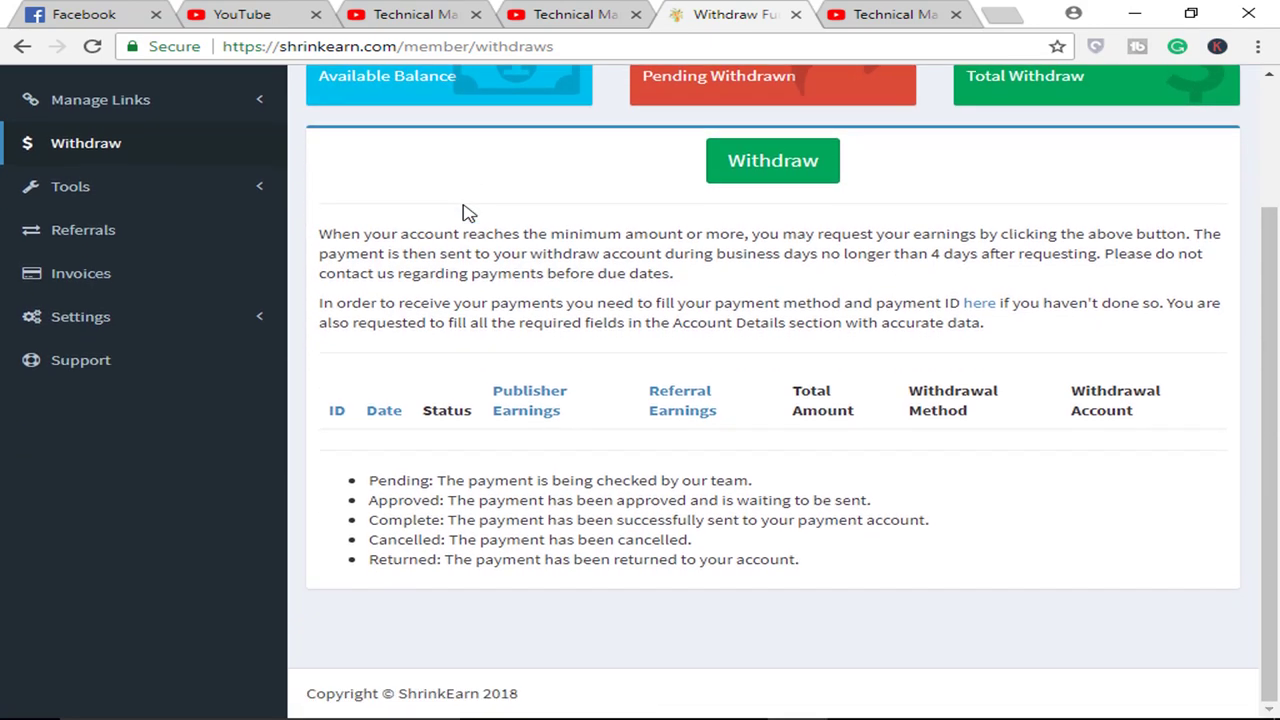
{"action": "scroll", "coordinate": [469, 213], "scroll_direction": "up", "scroll_amount": 2}
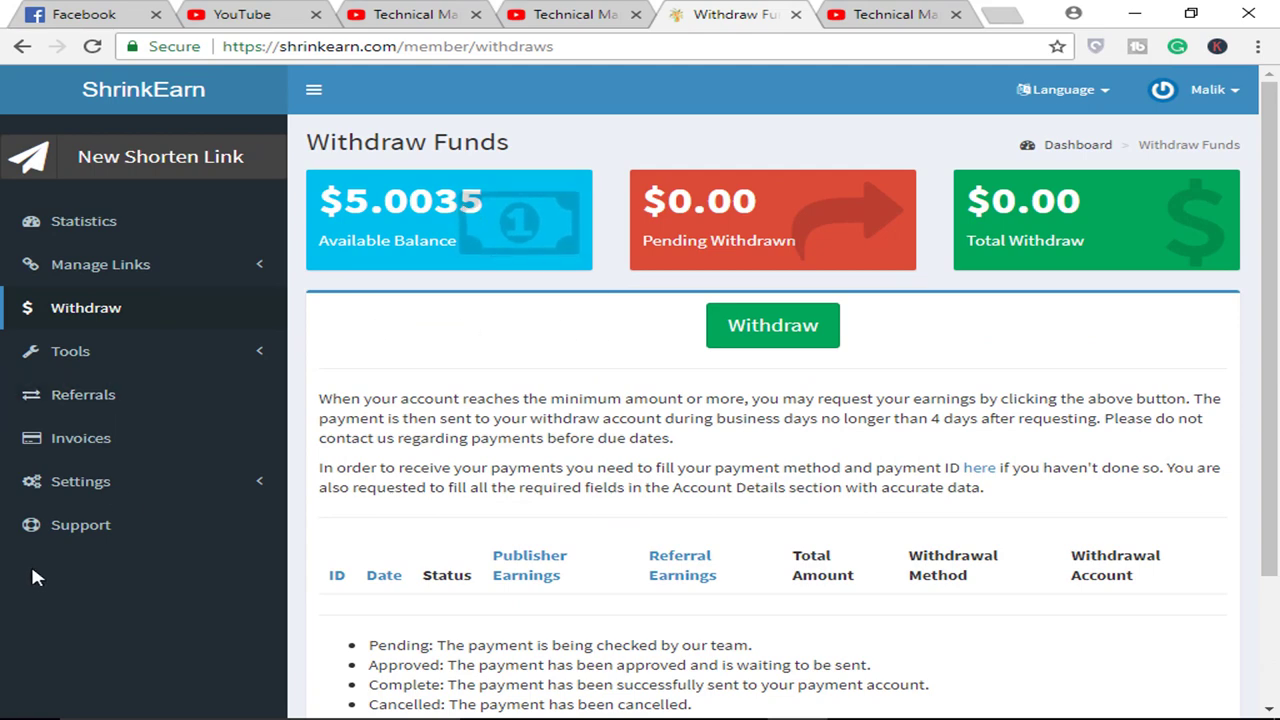
Step: Open the account's profile settings and review the billing address fields down to the withdrawal info
{"action": "left_click", "coordinate": [104, 487]}
{"action": "left_click", "coordinate": [117, 521]}
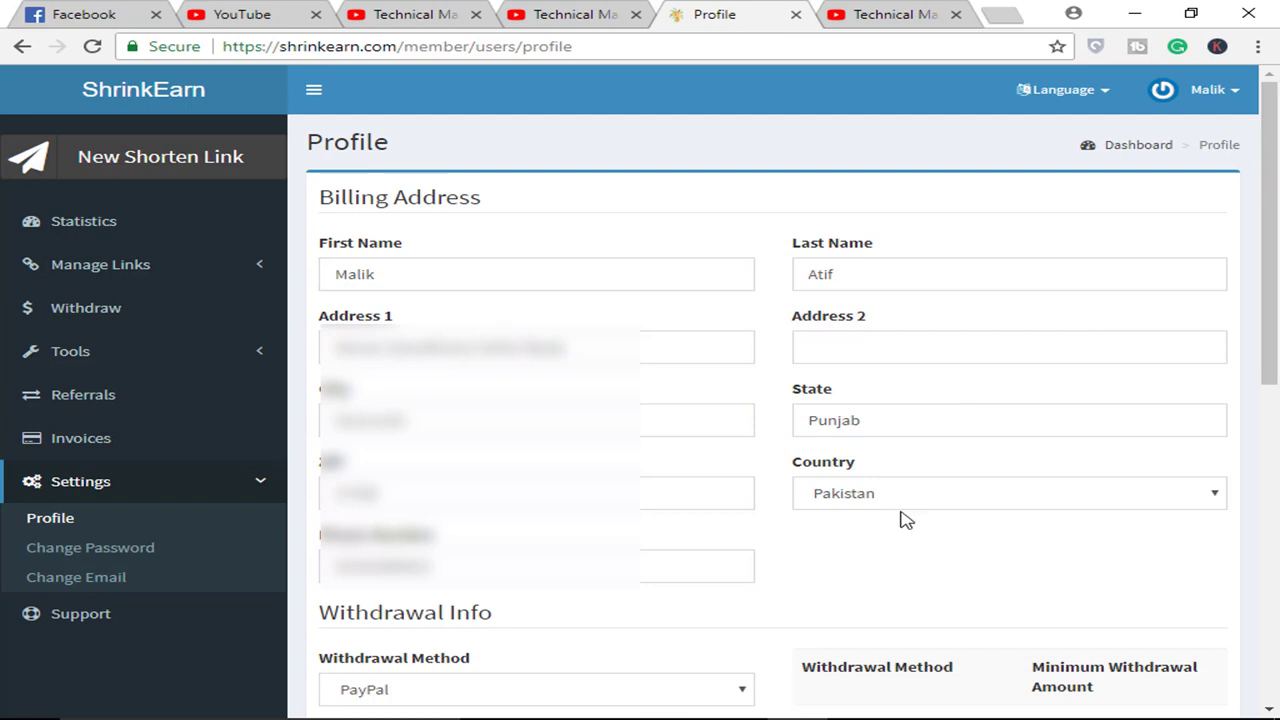
{"action": "scroll", "coordinate": [893, 519], "scroll_direction": "down", "scroll_amount": 1}
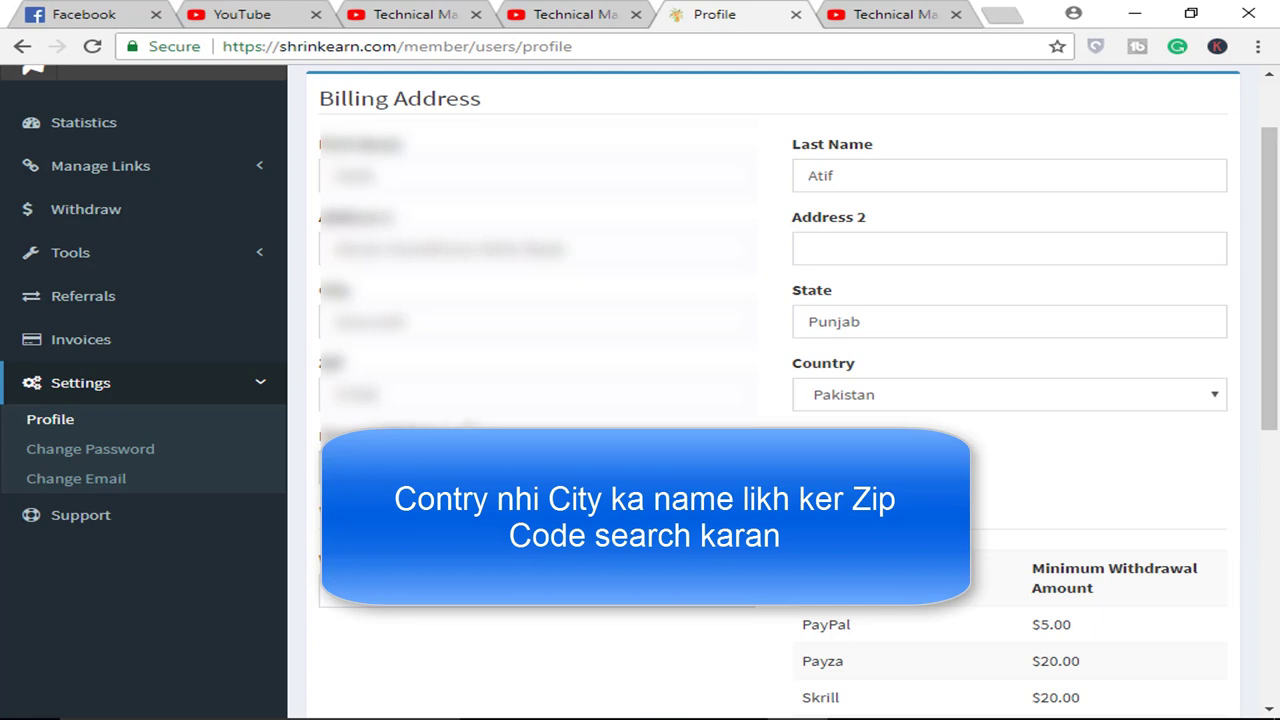
{"action": "scroll", "coordinate": [640, 400], "scroll_direction": "down", "scroll_amount": 1}
{"action": "left_click_drag", "start_coordinate": [320, 414], "coordinate": [442, 414]}
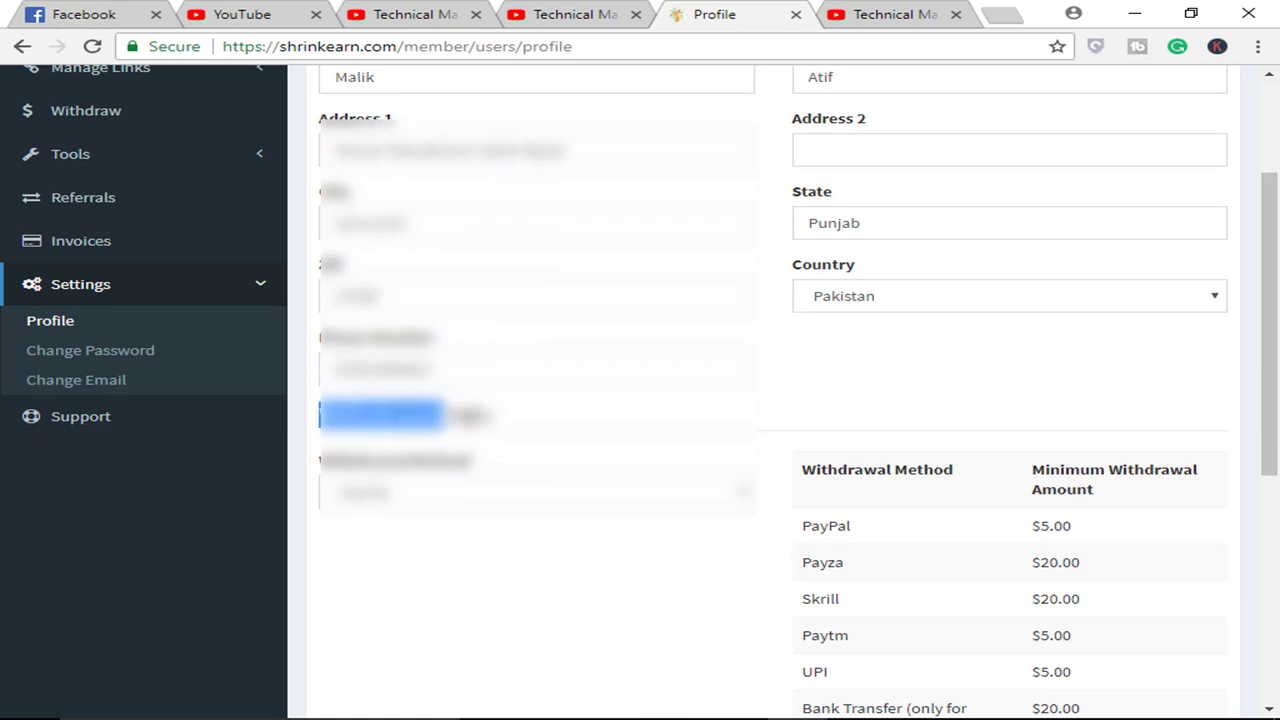
{"action": "scroll", "coordinate": [803, 406], "scroll_direction": "down", "scroll_amount": 2}
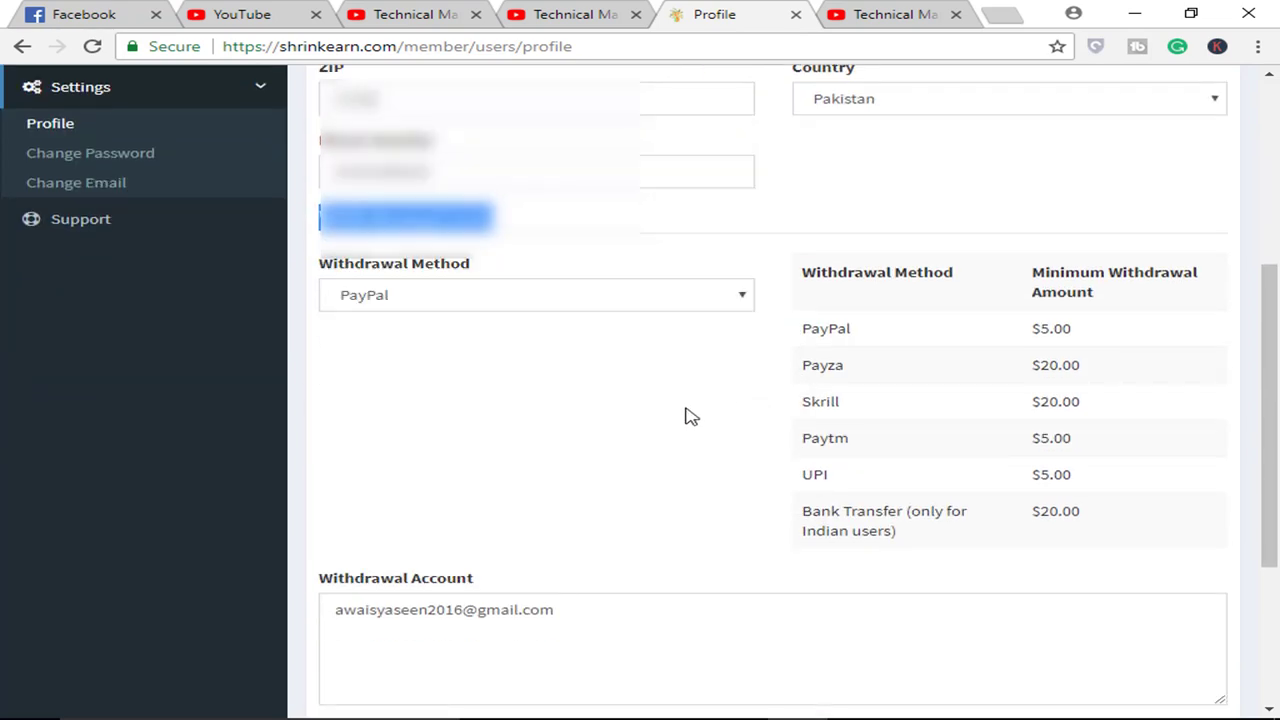
Step: Review the available withdrawal methods, keep PayPal with its account e-mail, and submit the profile form
{"action": "left_click", "coordinate": [561, 297]}
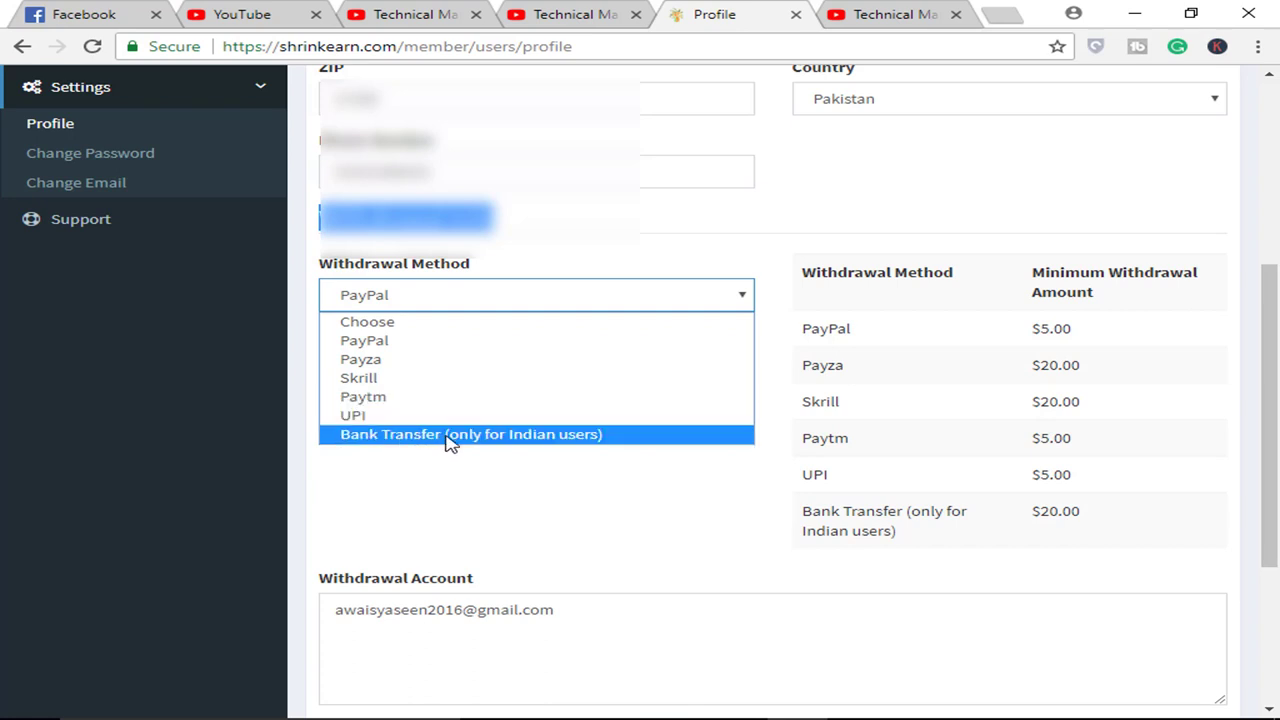
{"action": "left_click", "coordinate": [466, 490]}
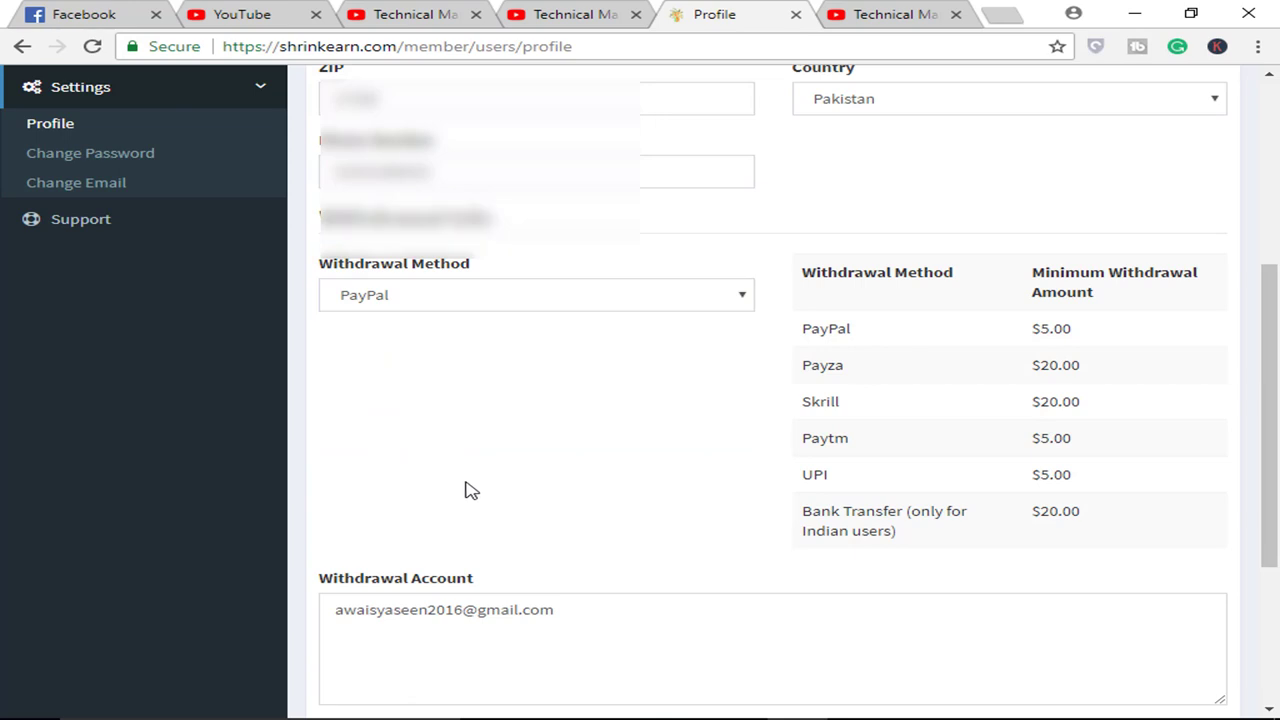
{"action": "left_click", "coordinate": [471, 297]}
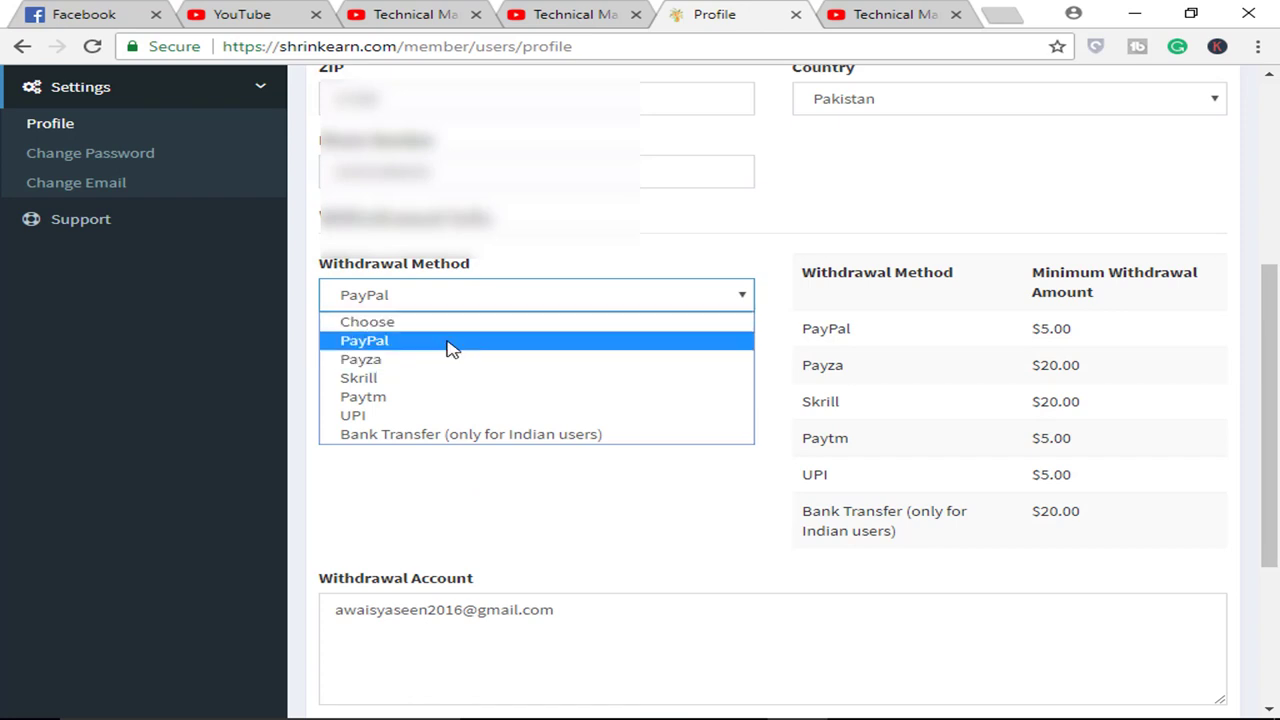
{"action": "left_click", "coordinate": [482, 267]}
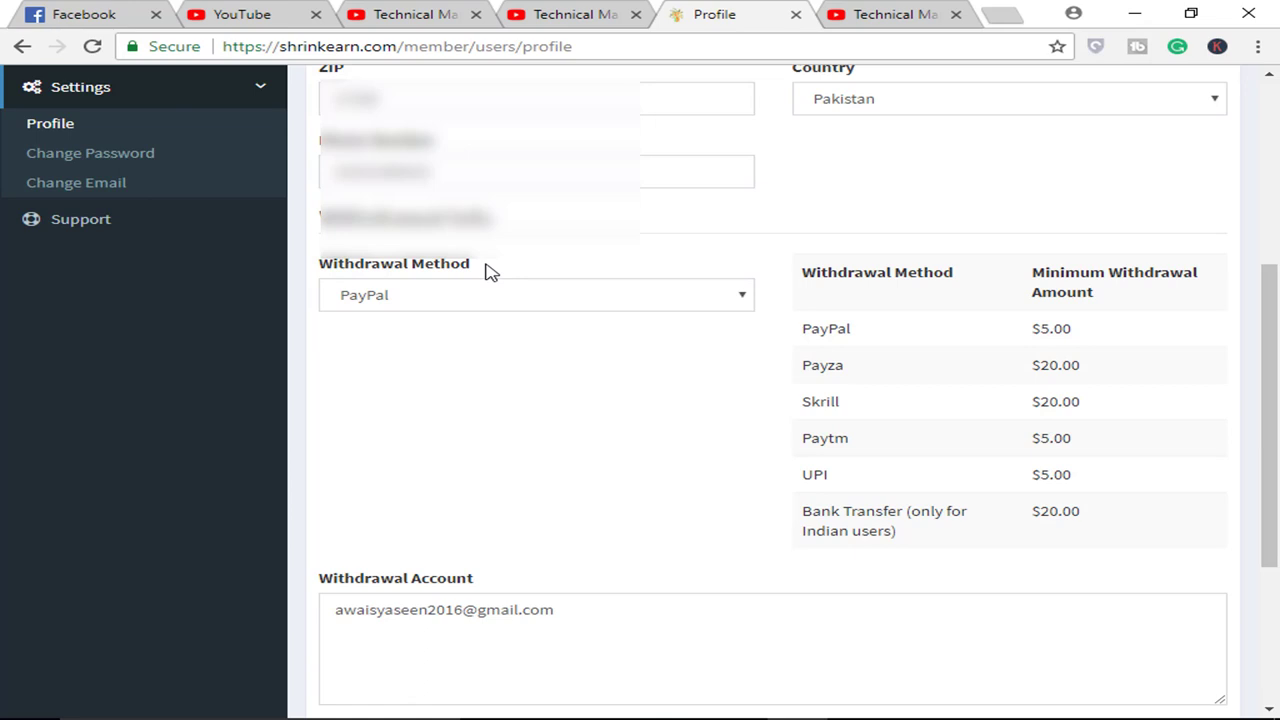
{"action": "scroll", "coordinate": [490, 272], "scroll_direction": "down", "scroll_amount": 3}
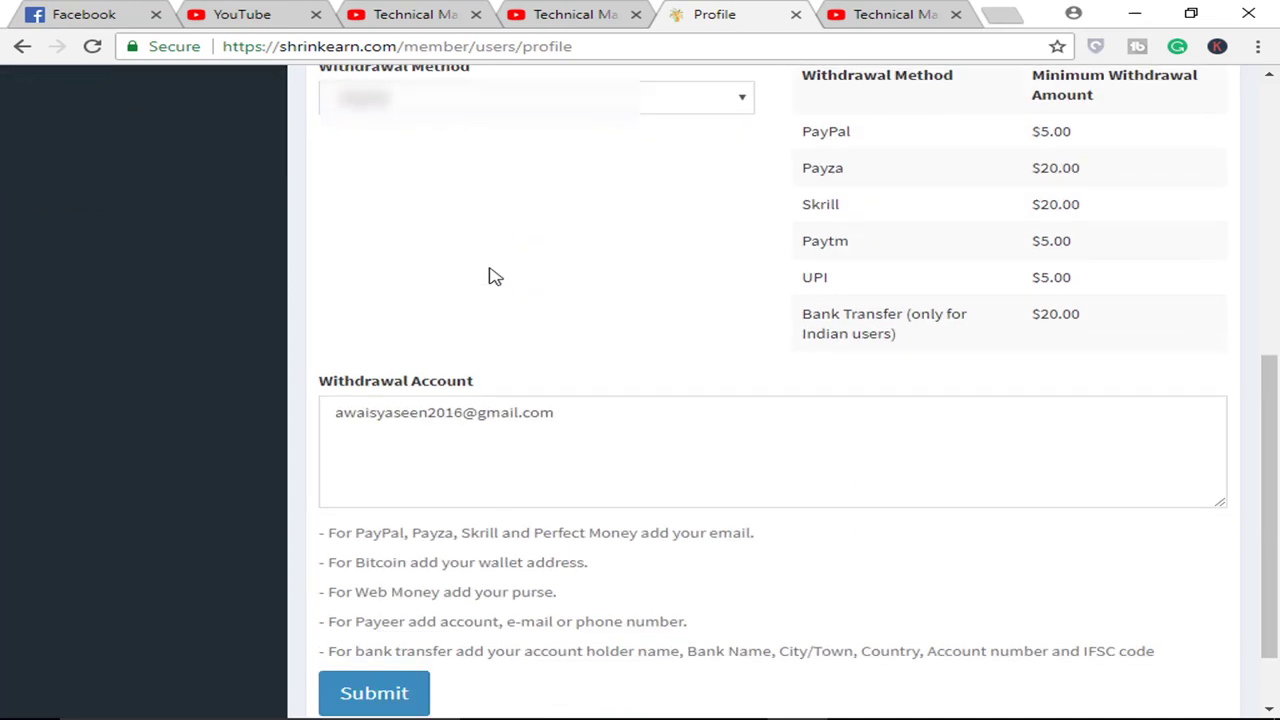
{"action": "scroll", "coordinate": [704, 100], "scroll_direction": "up", "scroll_amount": 3}
{"action": "scroll", "coordinate": [695, 200], "scroll_direction": "down", "scroll_amount": 2}
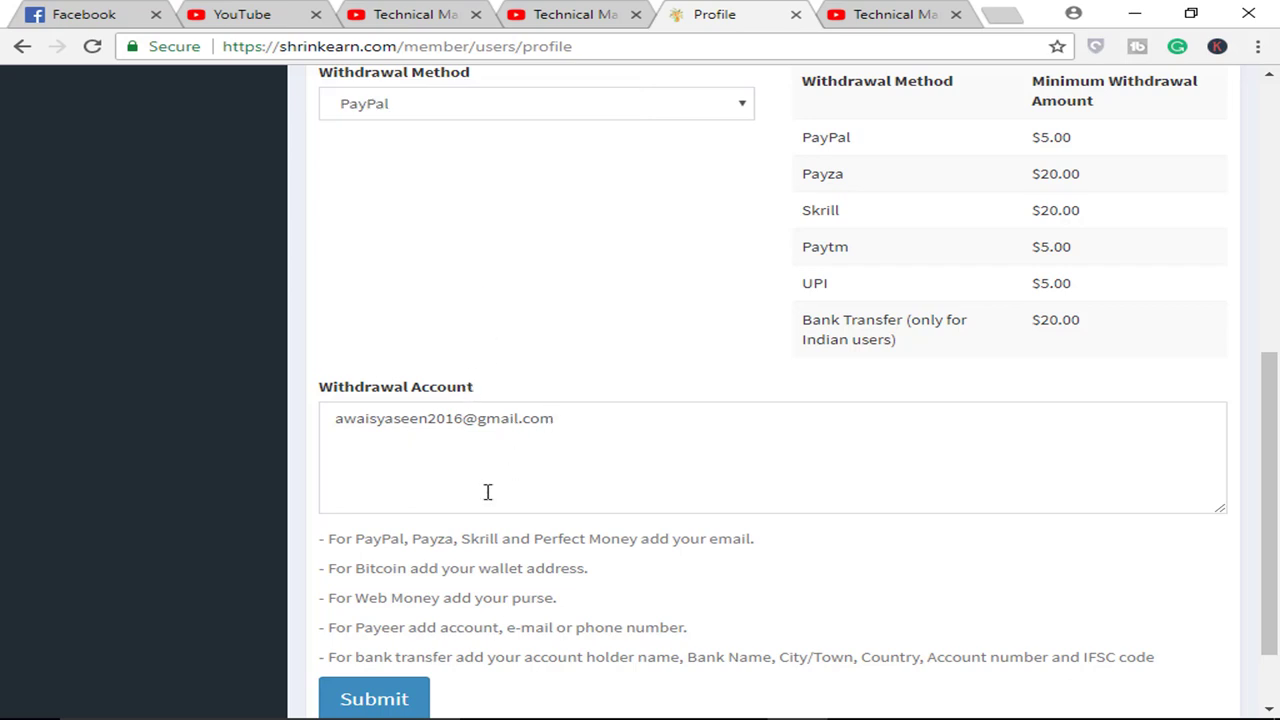
{"action": "left_click", "coordinate": [374, 699]}
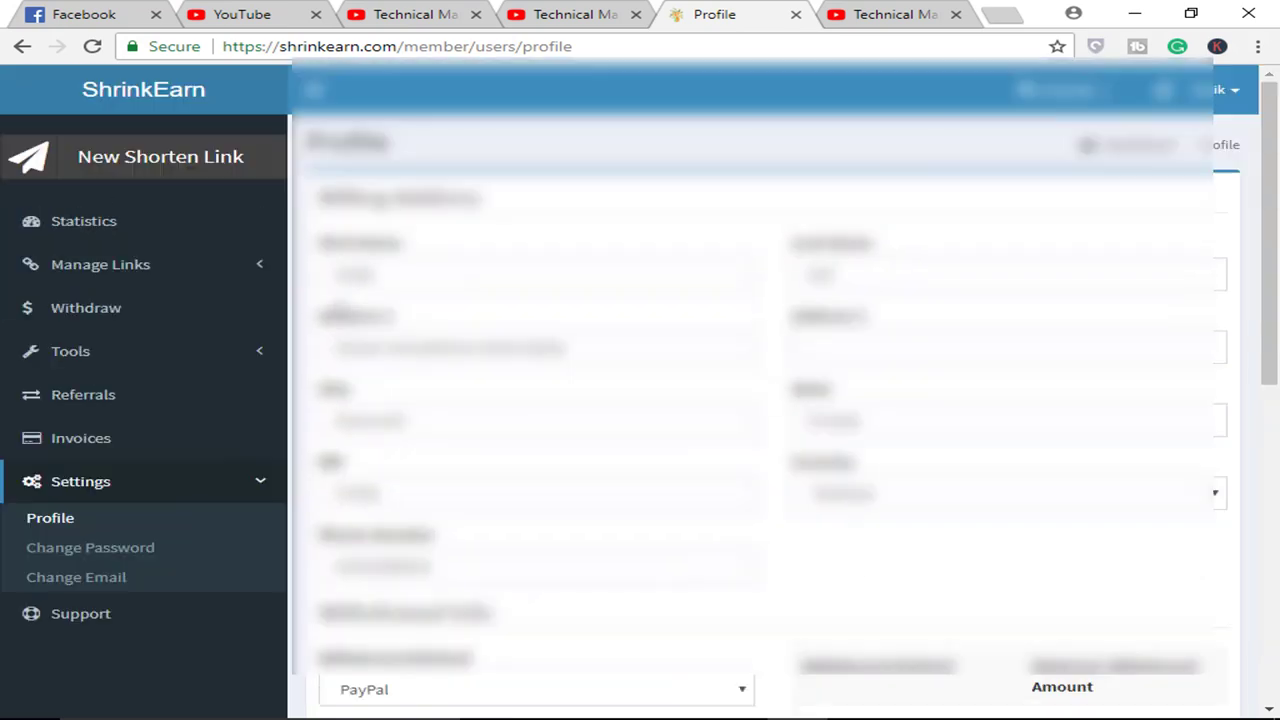
Step: Go to the Statistics dashboard, reload it and examine the June 2018 total views and total earnings
{"action": "left_click", "coordinate": [140, 229]}
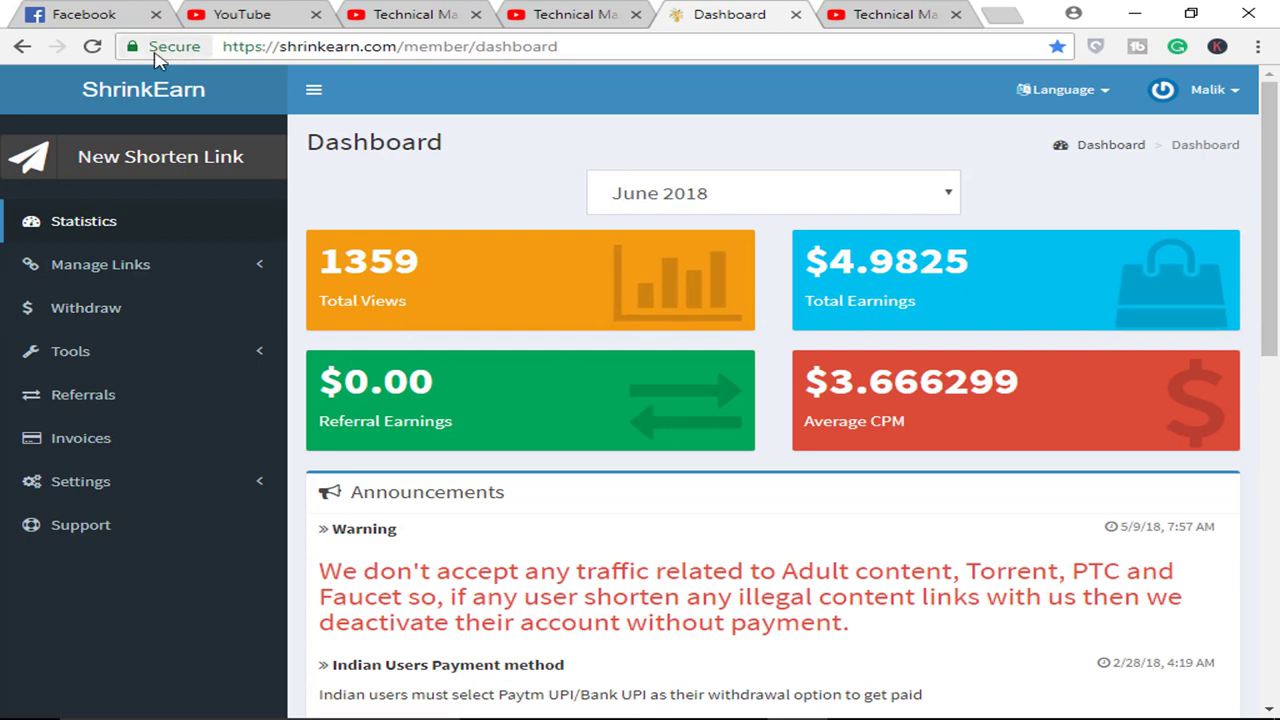
{"action": "left_click", "coordinate": [93, 47]}
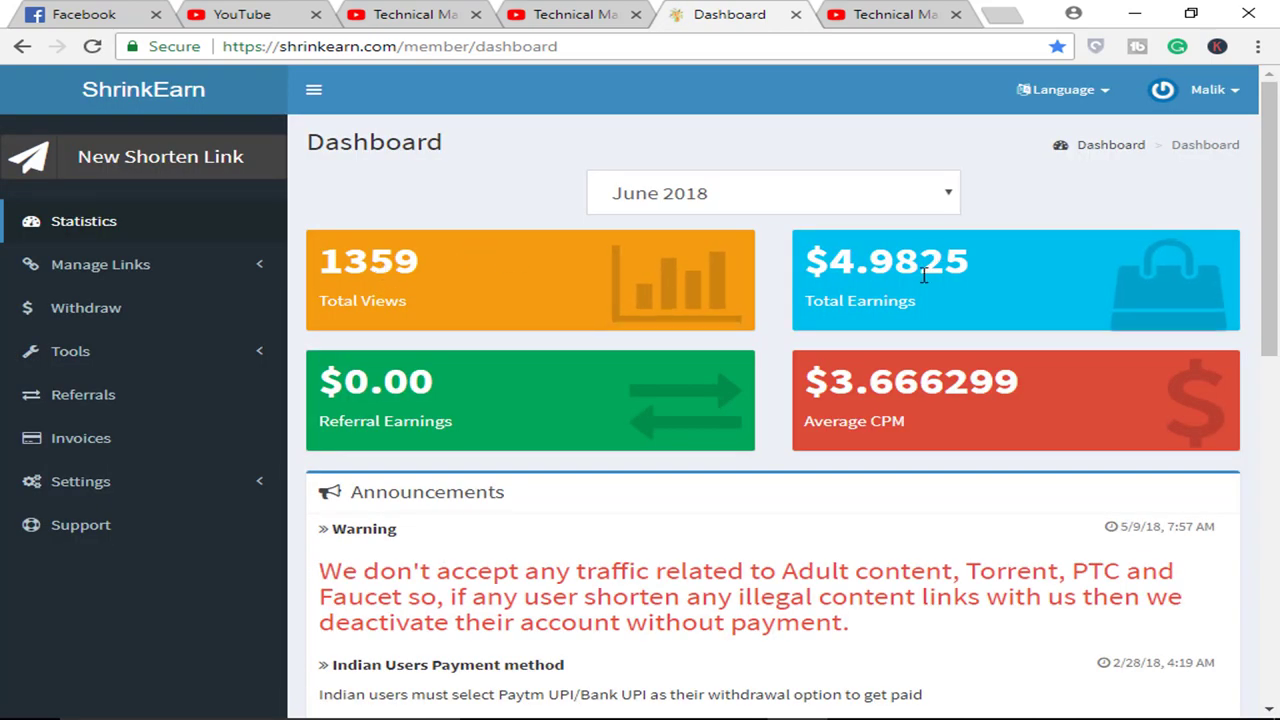
{"action": "left_click_drag", "start_coordinate": [408, 262], "coordinate": [404, 300]}
{"action": "left_click", "coordinate": [376, 266]}
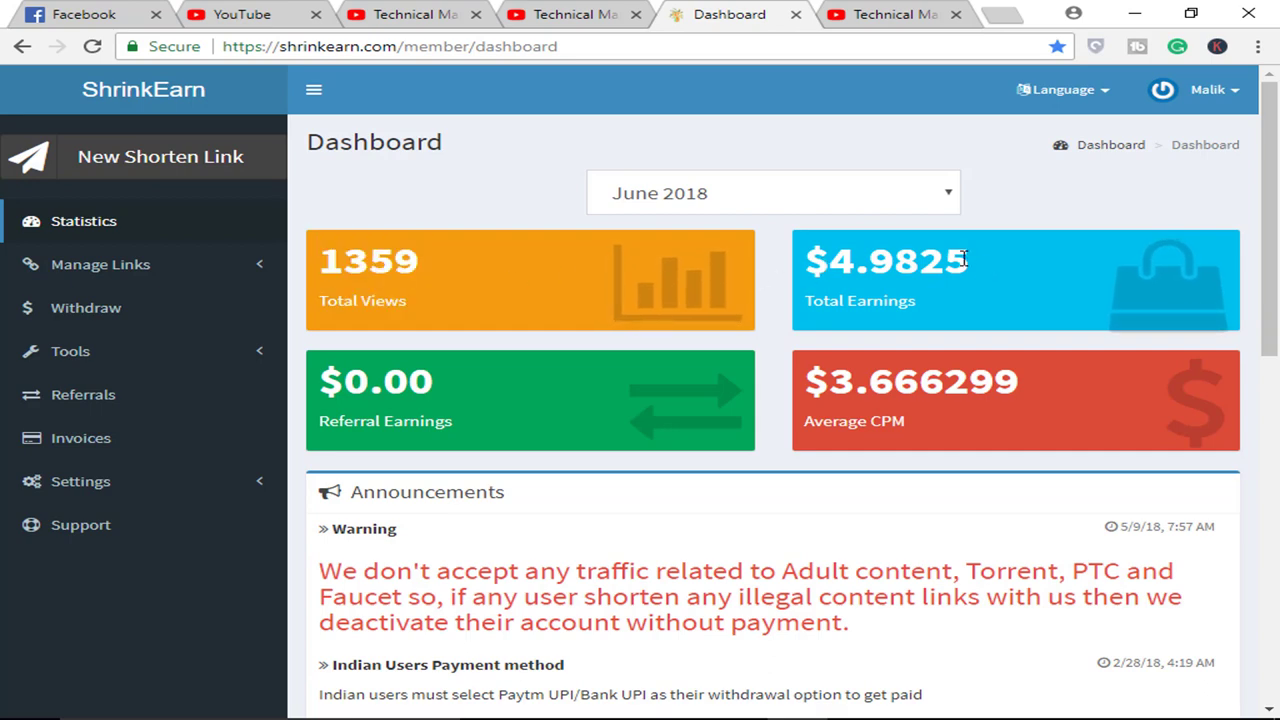
{"action": "left_click_drag", "start_coordinate": [964, 259], "coordinate": [830, 262]}
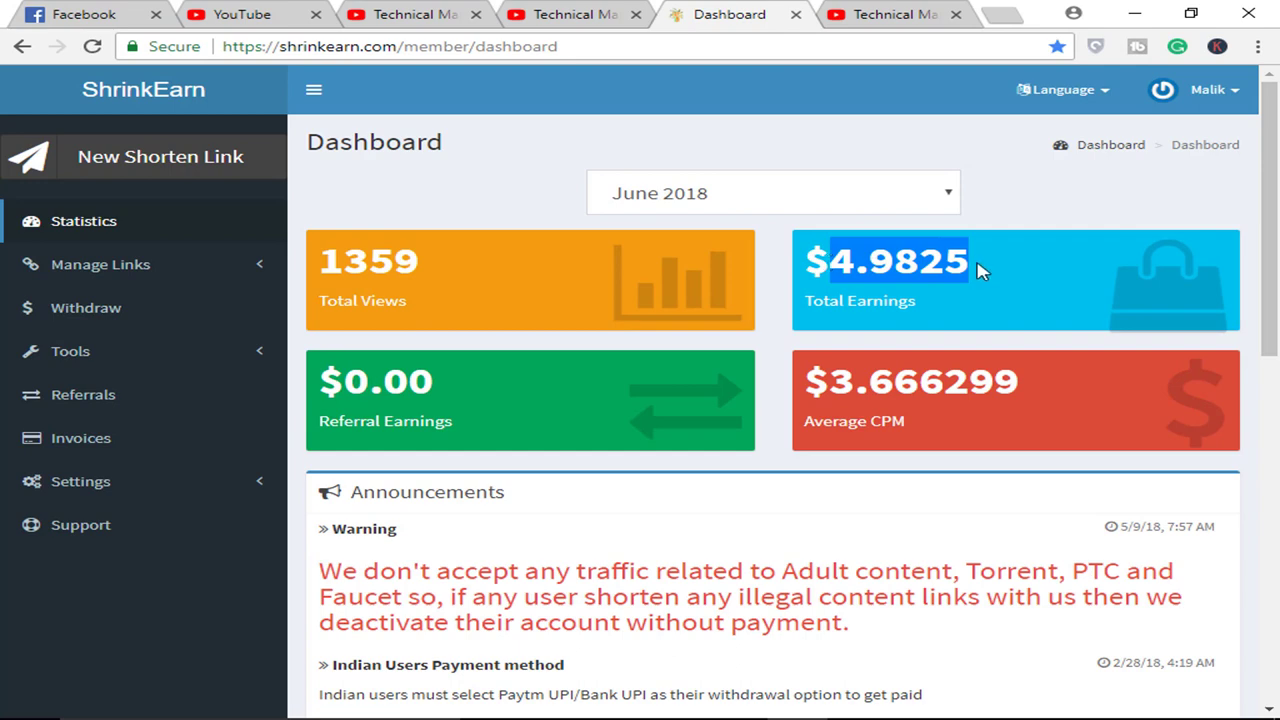
{"action": "mouse_move", "coordinate": [980, 270]}
{"action": "left_mouse_down"}
{"action": "mouse_move", "coordinate": [986, 280]}
{"action": "mouse_move", "coordinate": [986, 260]}
{"action": "mouse_move", "coordinate": [980, 286]}
{"action": "left_mouse_up"}
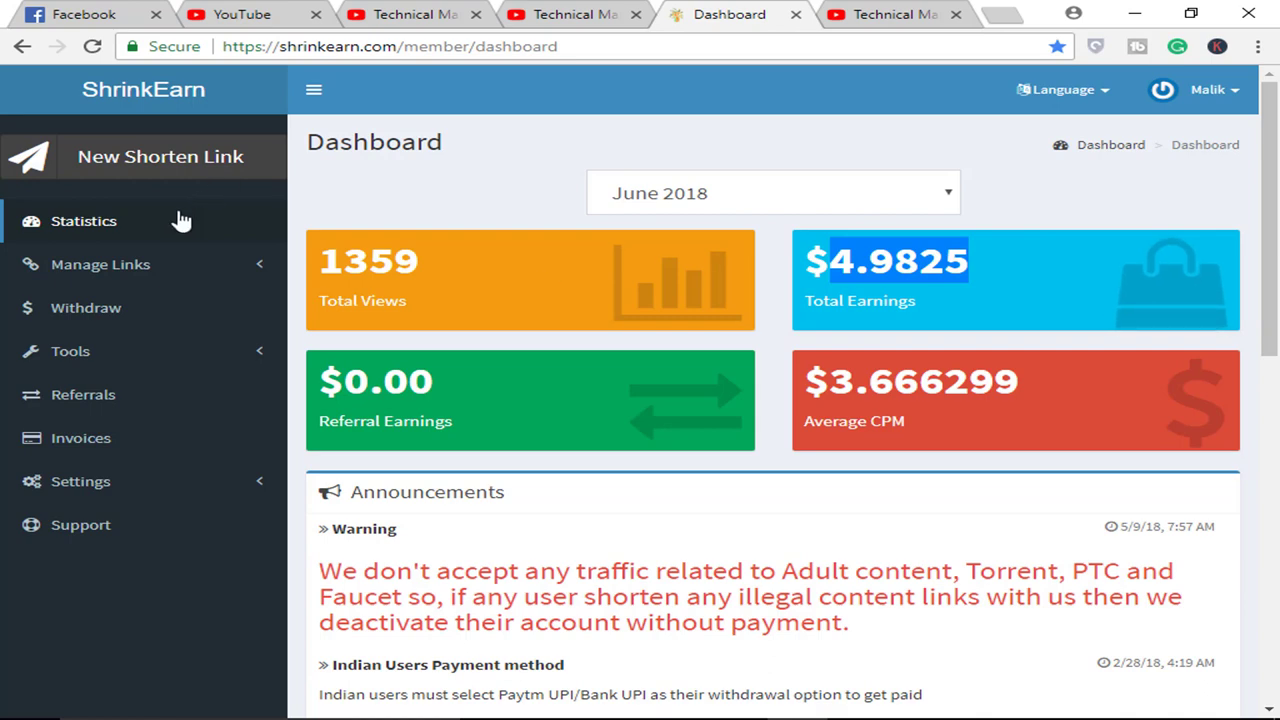
{"action": "left_click", "coordinate": [141, 163]}
{"action": "left_click", "coordinate": [497, 197]}
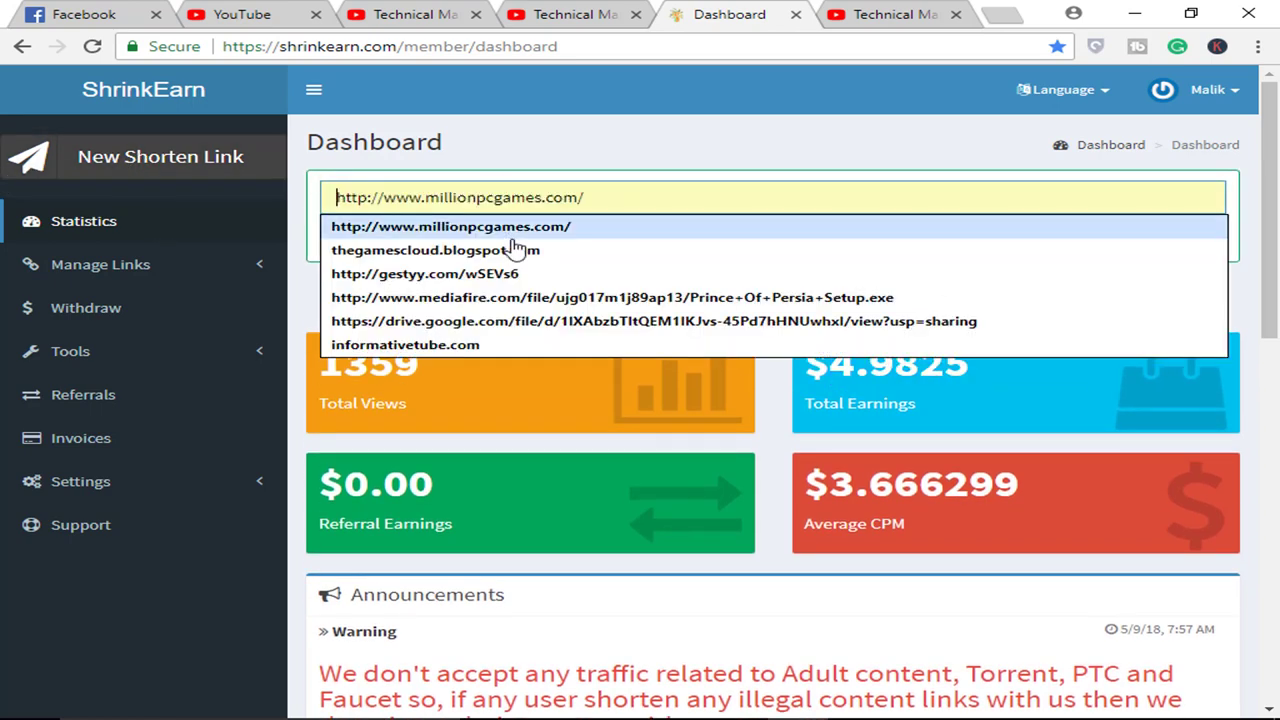
{"action": "left_click", "coordinate": [520, 232]}
{"action": "left_click", "coordinate": [352, 241]}
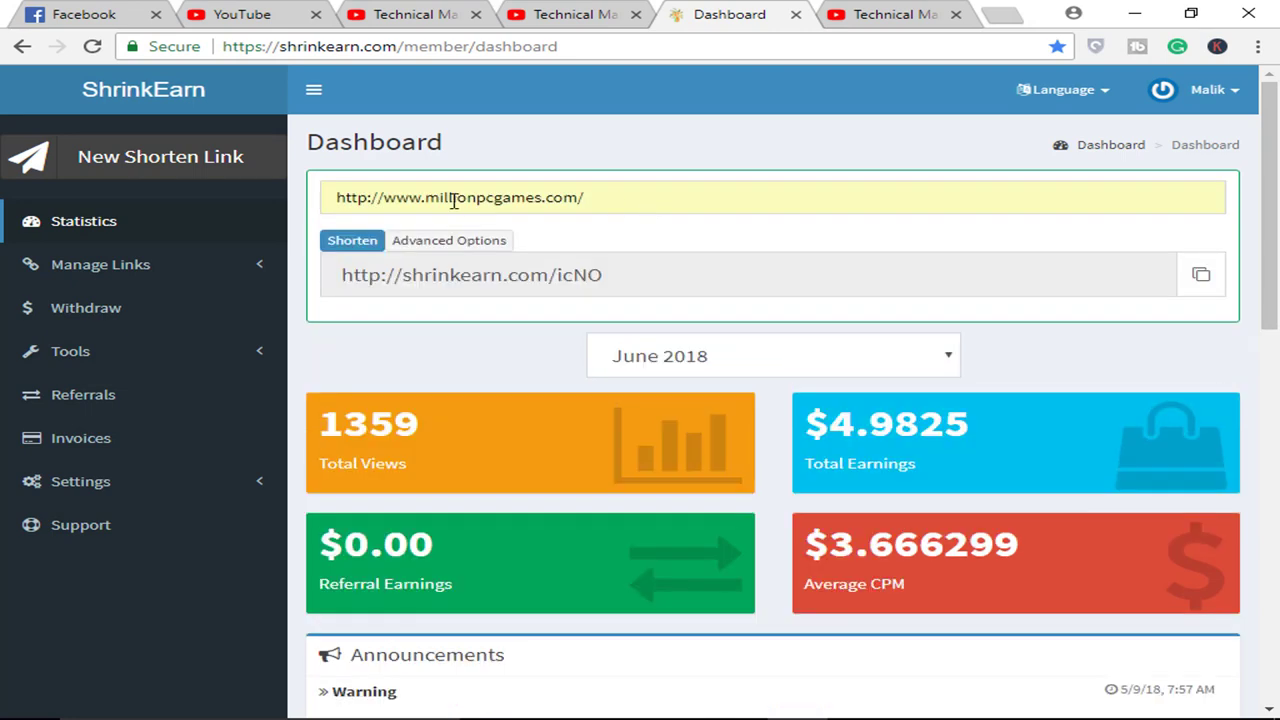
{"action": "left_click", "coordinate": [1201, 275]}
Step: Switch to Facebook, paste the copied short link into a new post draft and clear the draft unpublished
{"action": "left_click", "coordinate": [84, 14]}
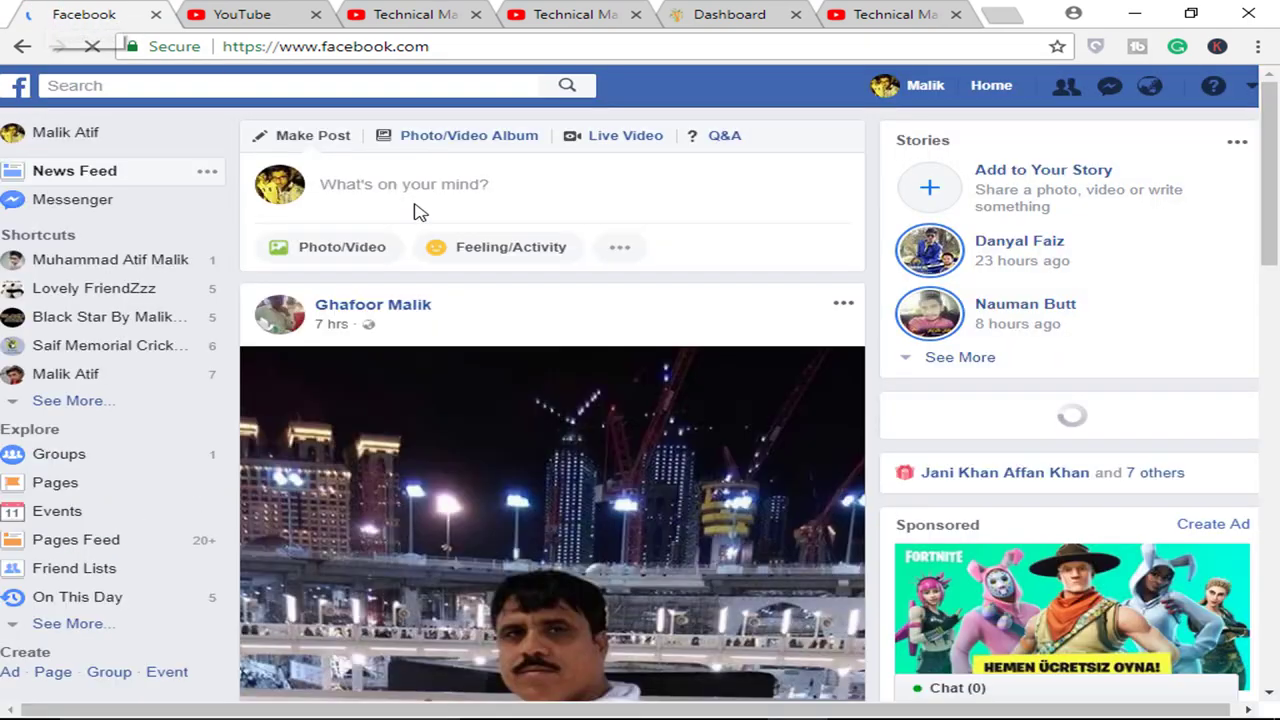
{"action": "left_click", "coordinate": [453, 203]}
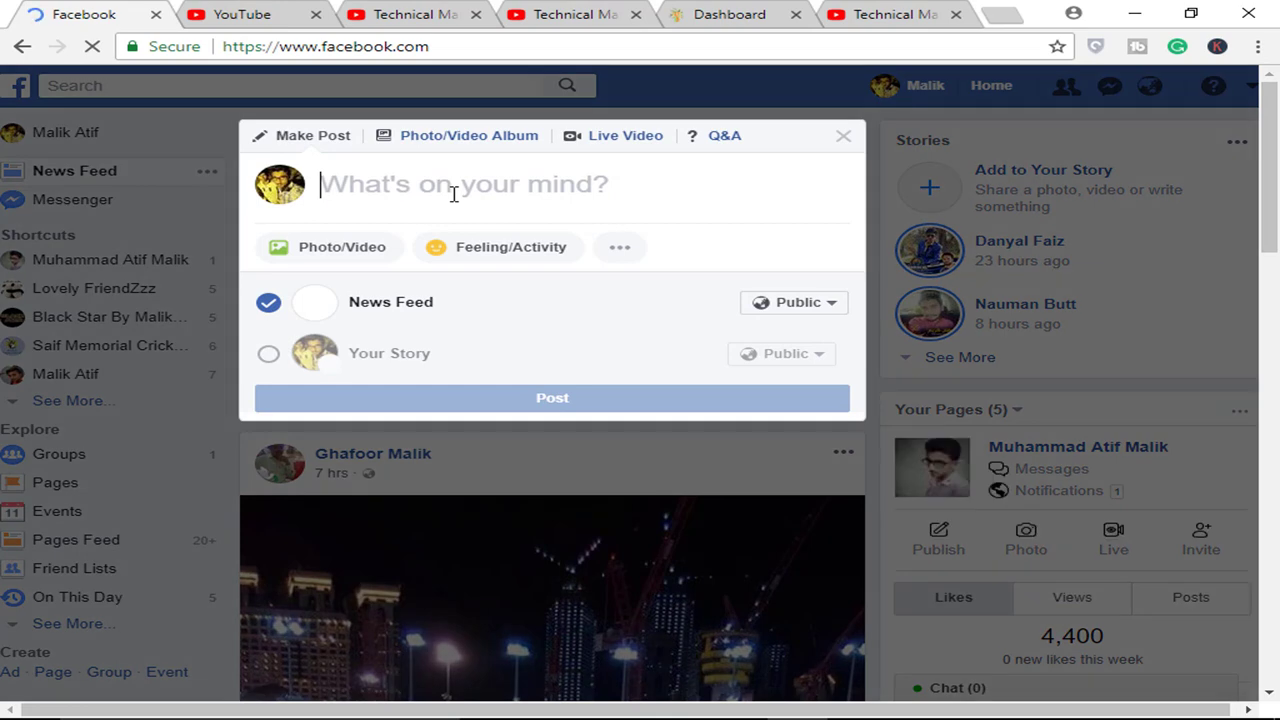
{"action": "key", "text": "ctrl+v"}
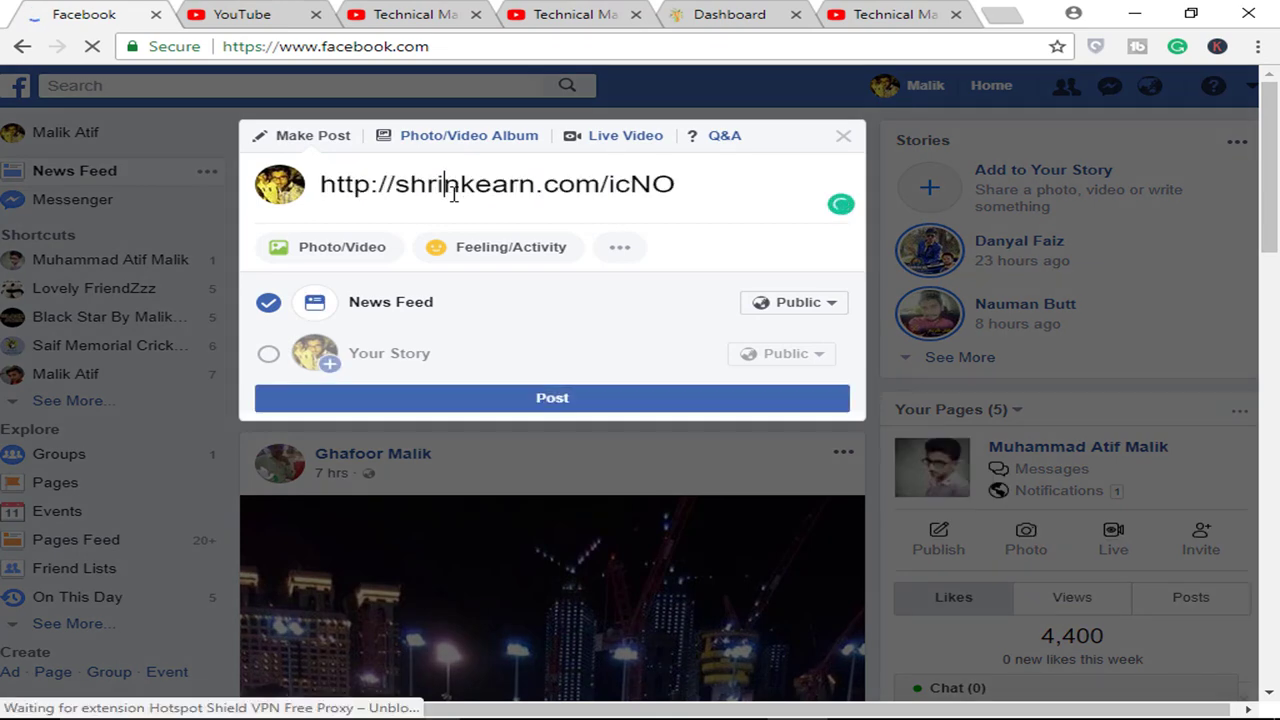
{"action": "key", "text": "ctrl+a"}
{"action": "key", "text": "BackSpace"}
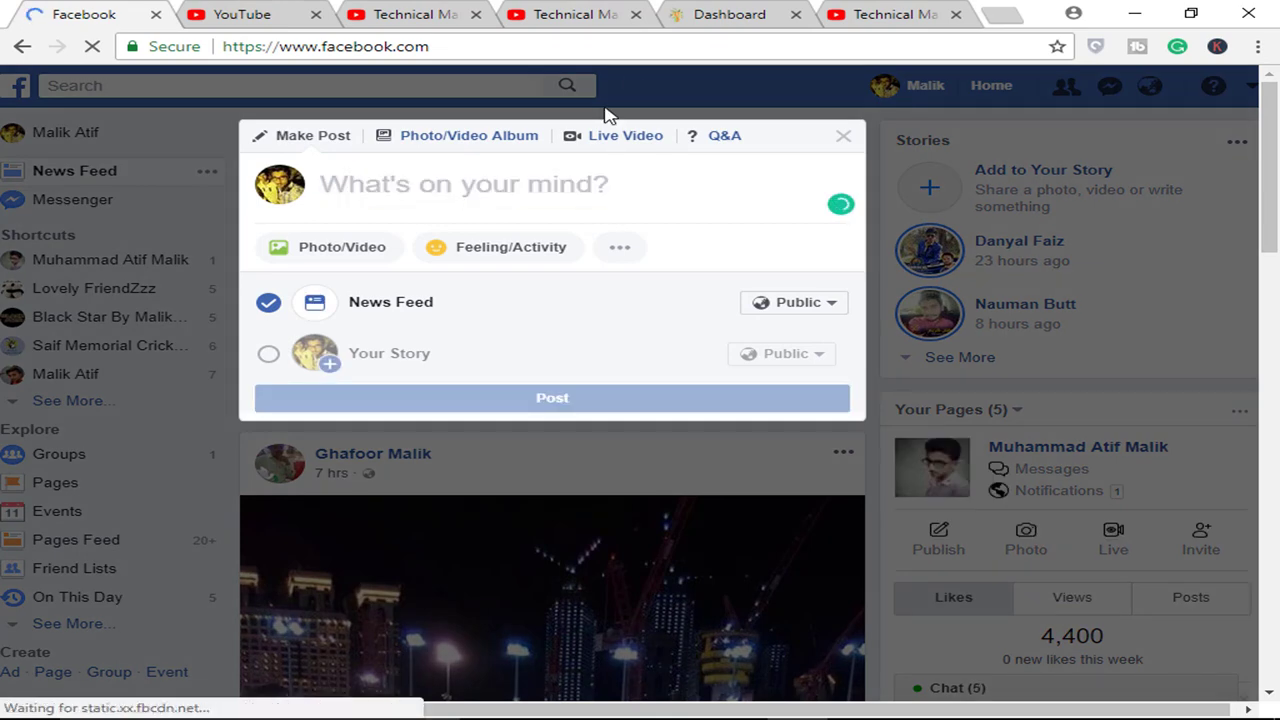
Step: Switch back to the ShrinkEarn dashboard and look over the statistics below the shortened link
{"action": "left_click", "coordinate": [752, 12]}
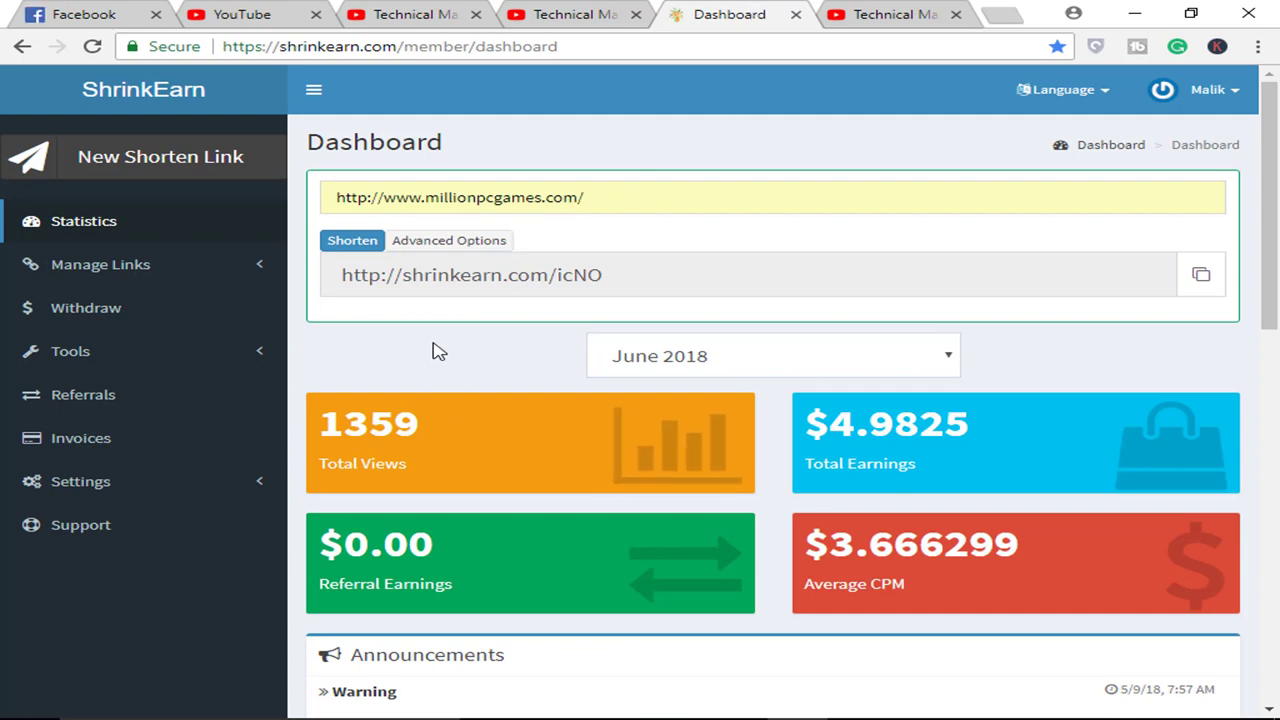
{"action": "scroll", "coordinate": [436, 350], "scroll_direction": "down", "scroll_amount": 1}
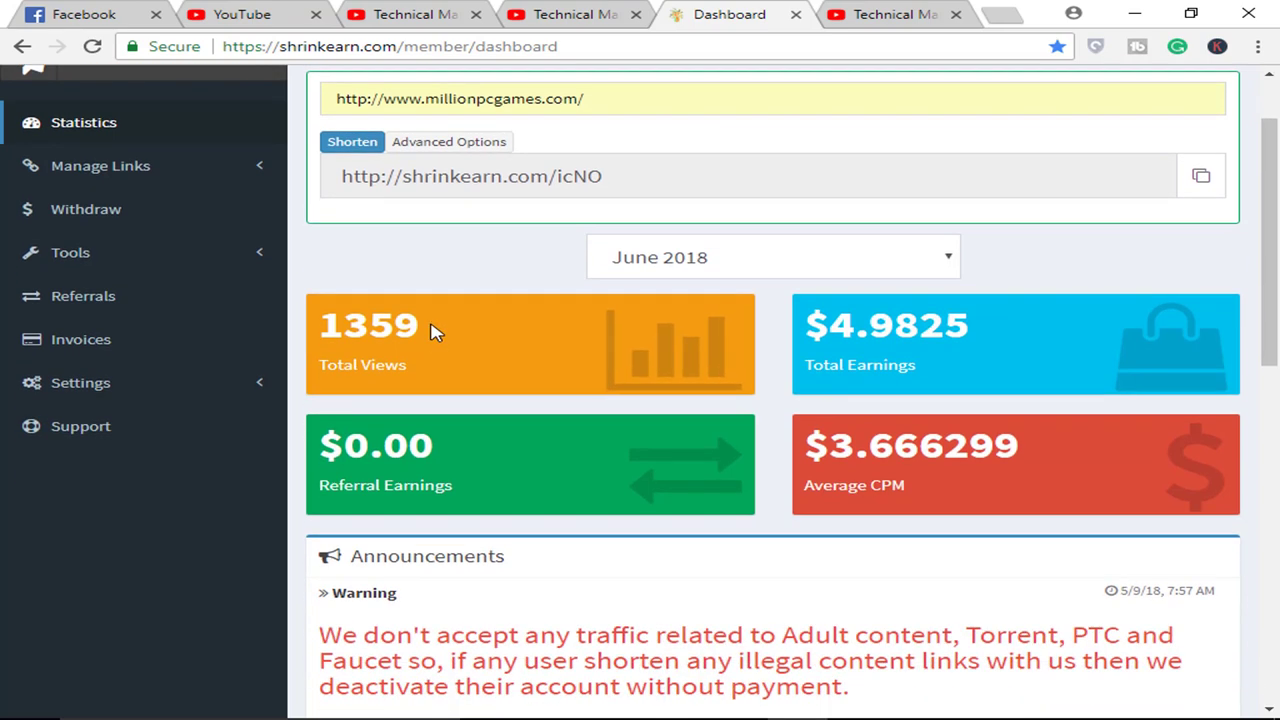